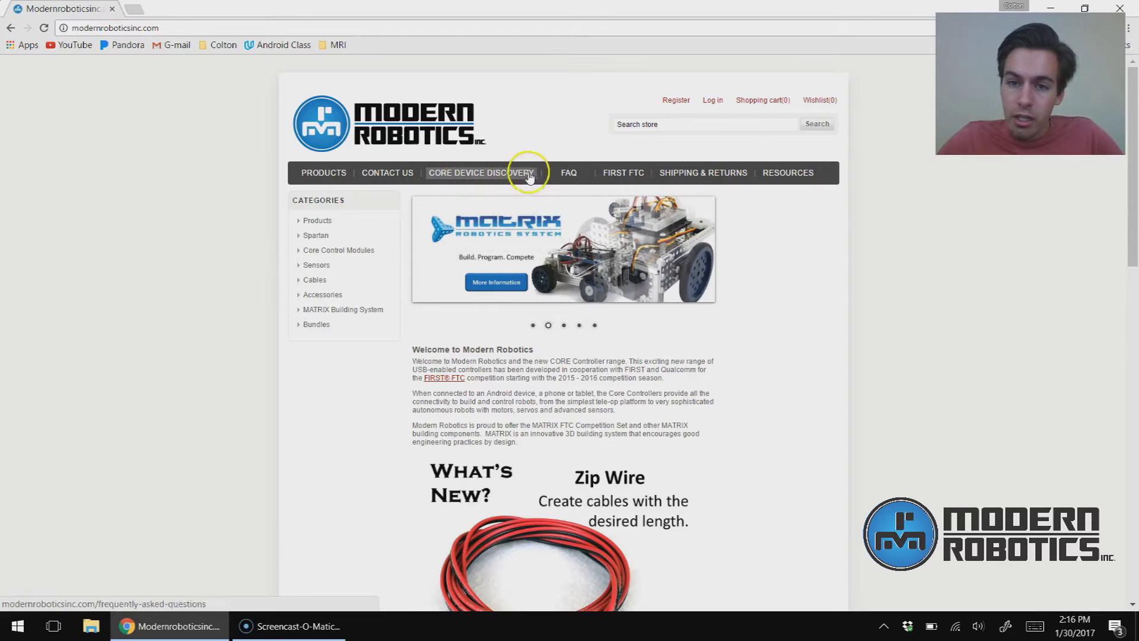
From the CORE DEVICE DISCOVERY page, download Core Device Discovery 2.1.1 for Windows
left_click(508, 173)
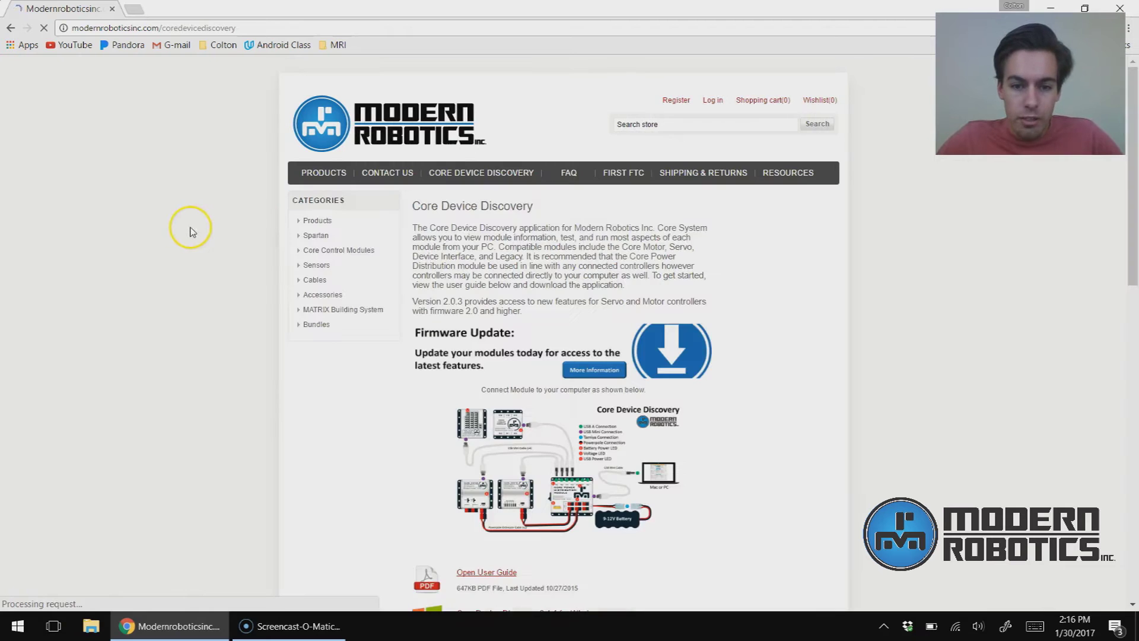
scroll(200, 233, "down", 4)
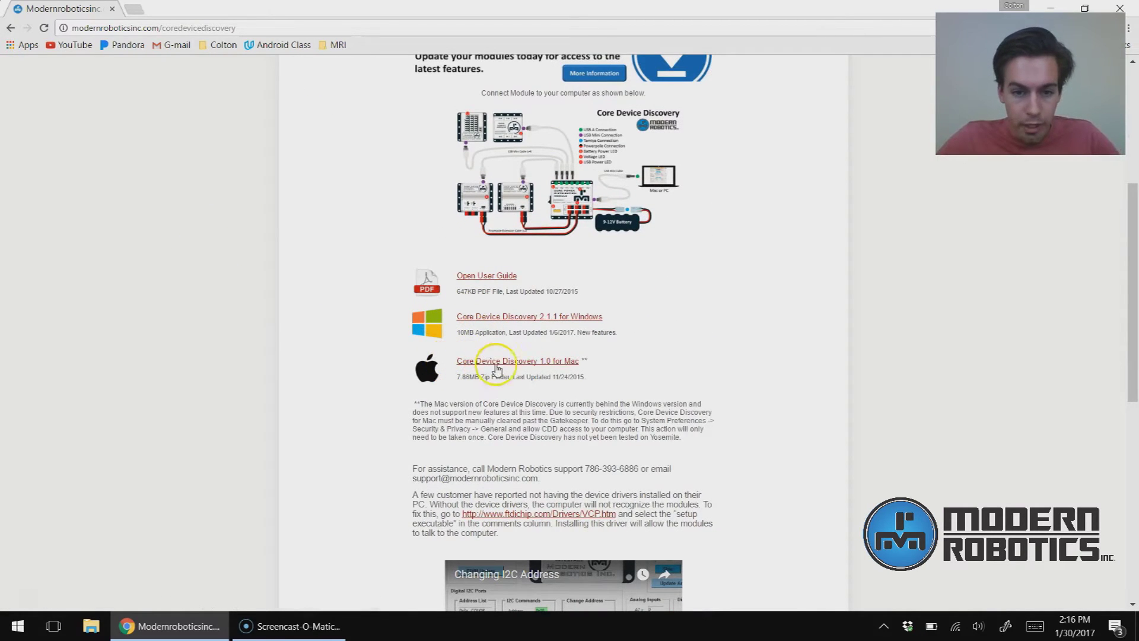
left_click(500, 319)
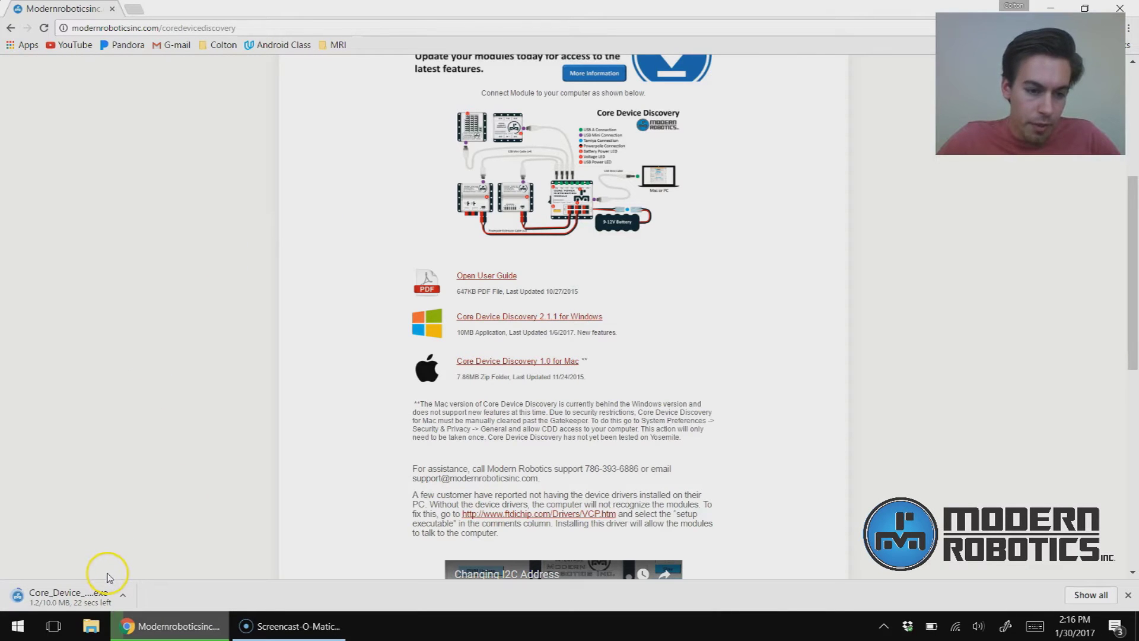
Launch the downloaded Core_Device_Discovery exe from the desktop and move its window higher once COM 4 is detected
left_click(1056, 7)
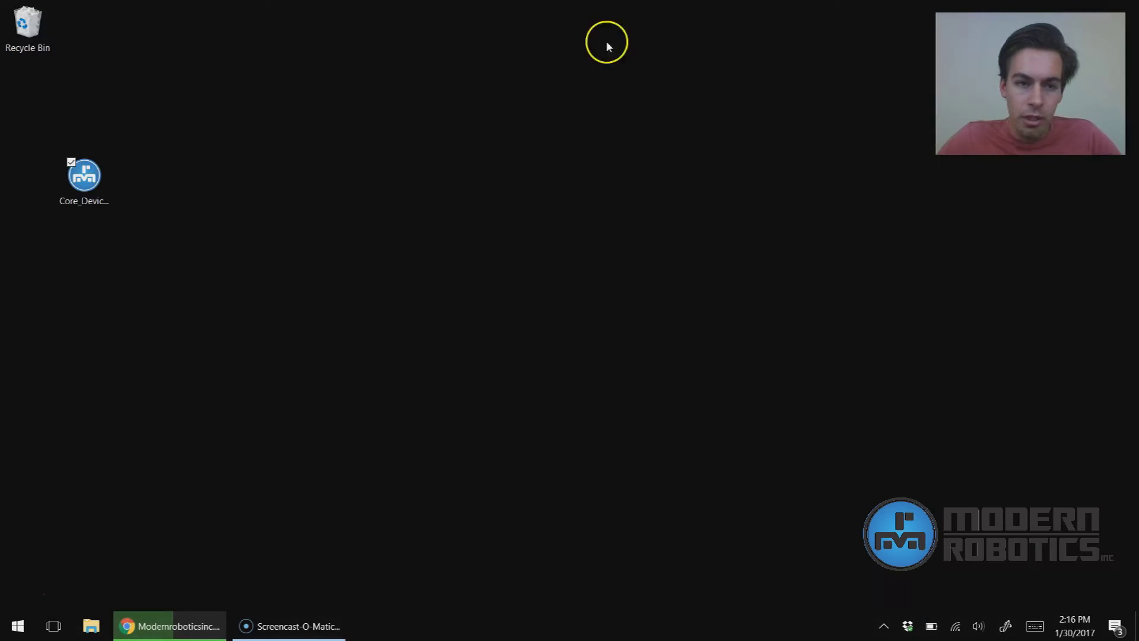
left_click(106, 182)
double_click(105, 179)
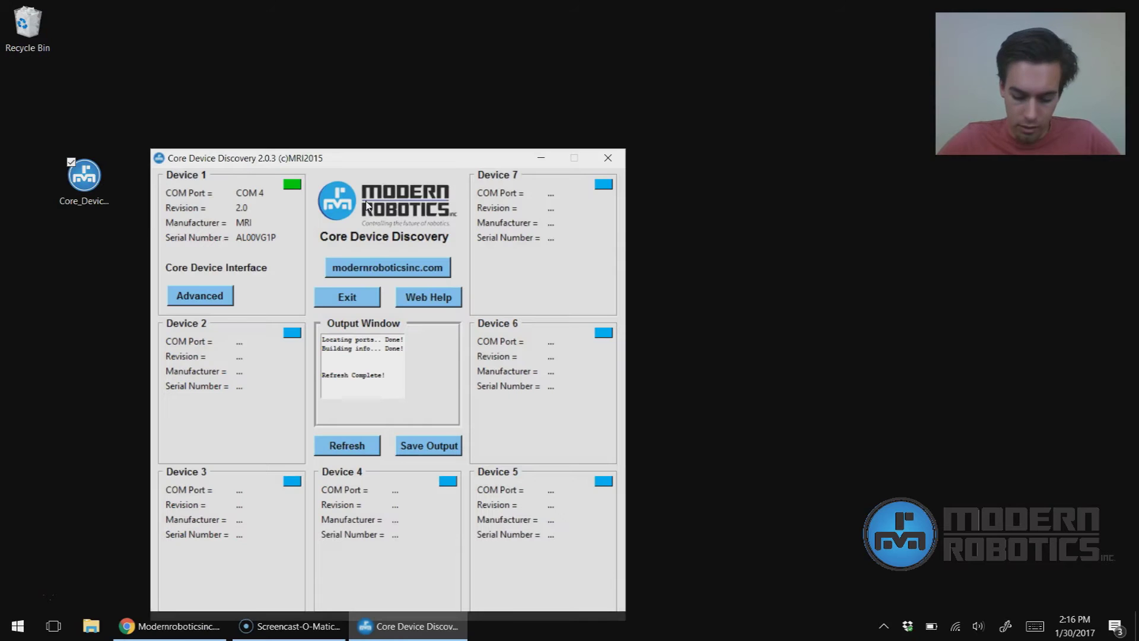
left_click(375, 178)
left_click_drag(376, 159, 522, 61)
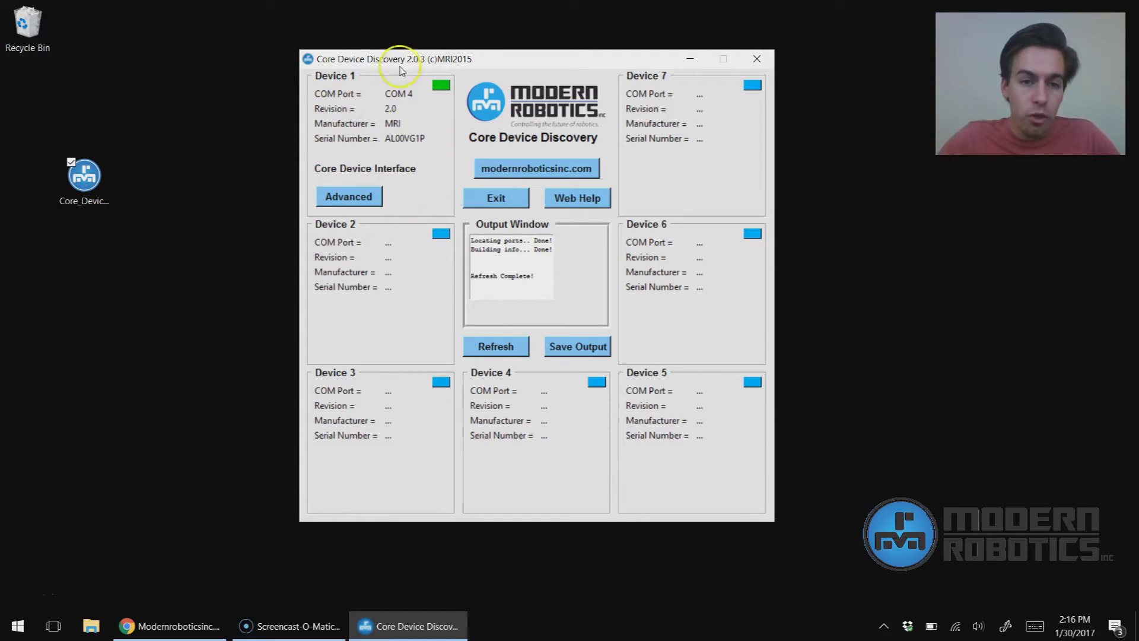
Open Device 1's Advanced controls and switch the blue and red LEDs on, then off again
left_click(380, 196)
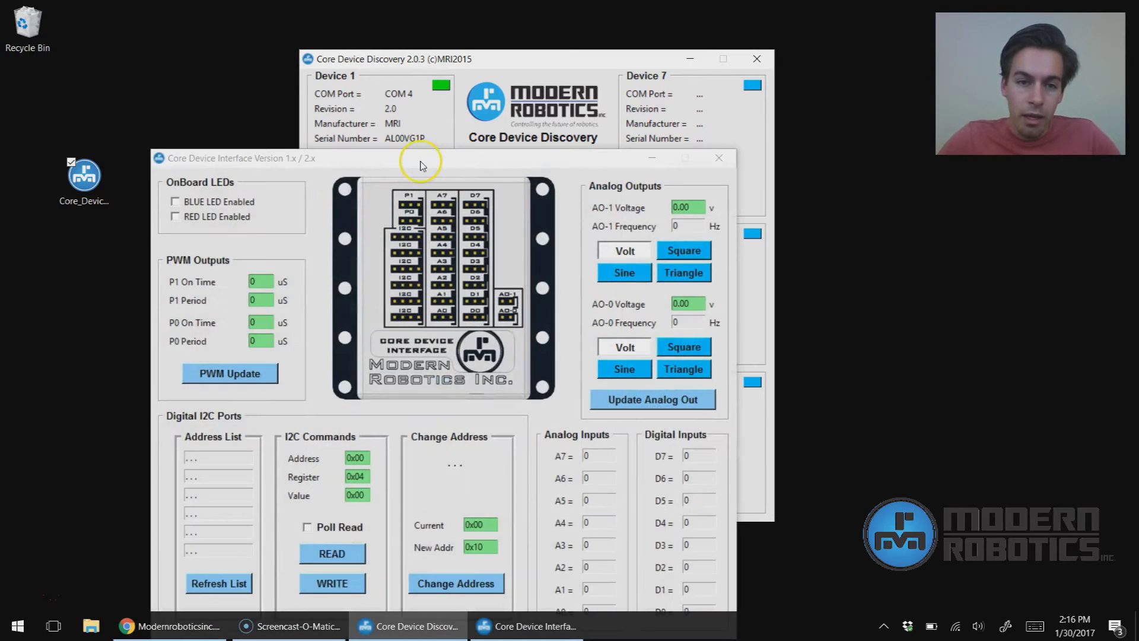
left_click_drag(420, 159, 475, 56)
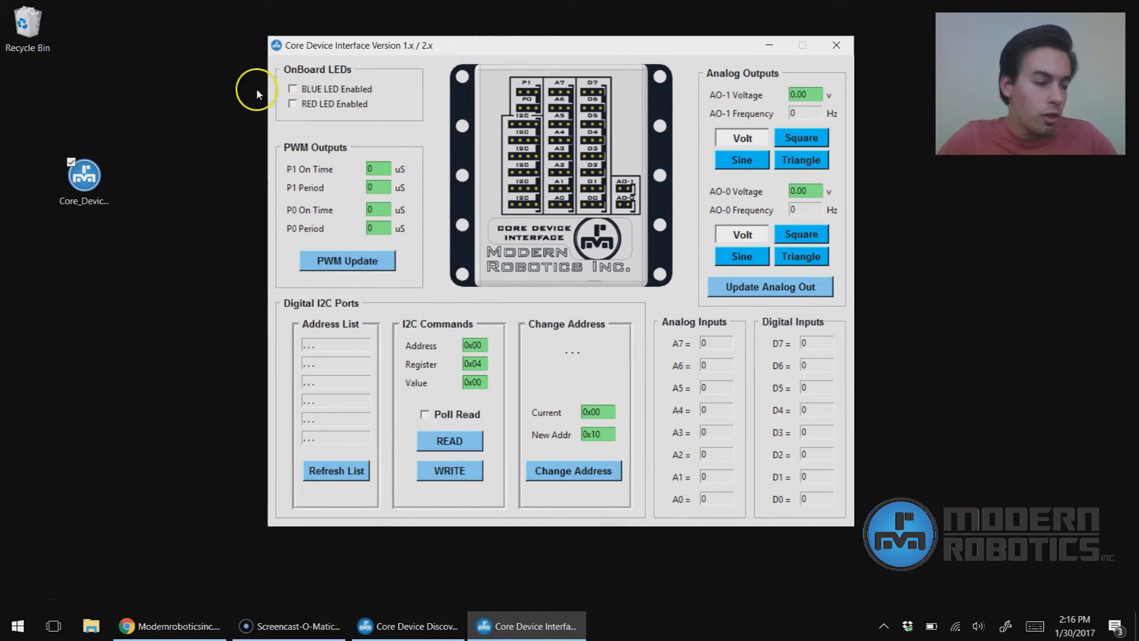
left_click(293, 89)
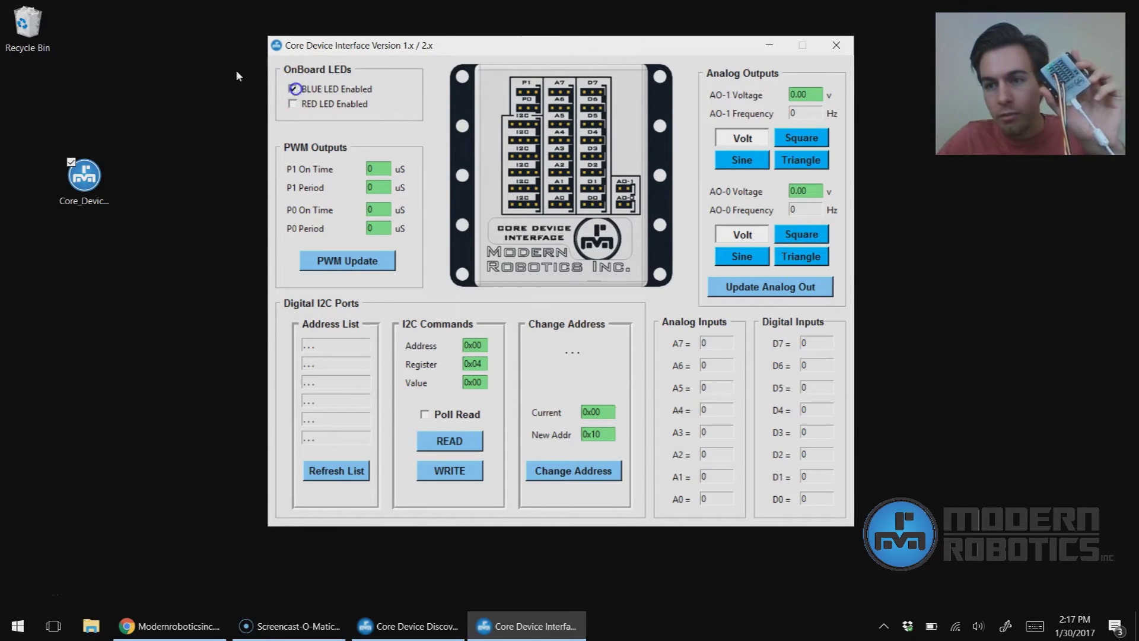
left_click(293, 105)
left_click(293, 105)
left_click(292, 89)
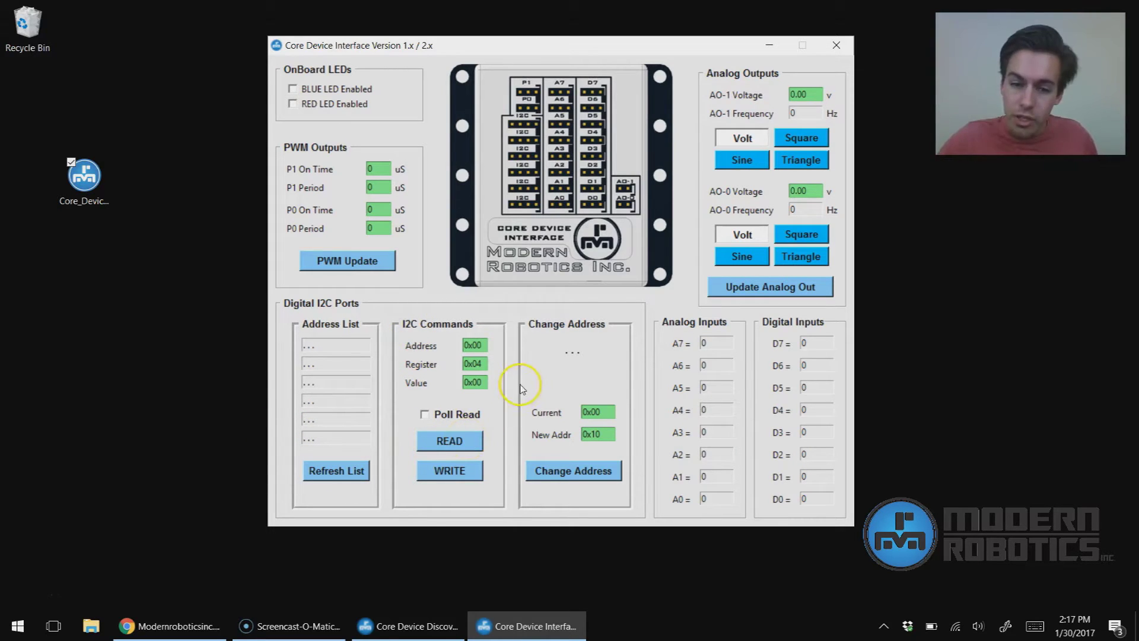
Refresh the Digital I2C address list to find INTGYRO at 0x20 and COLOR at 0x3c
left_click(589, 463)
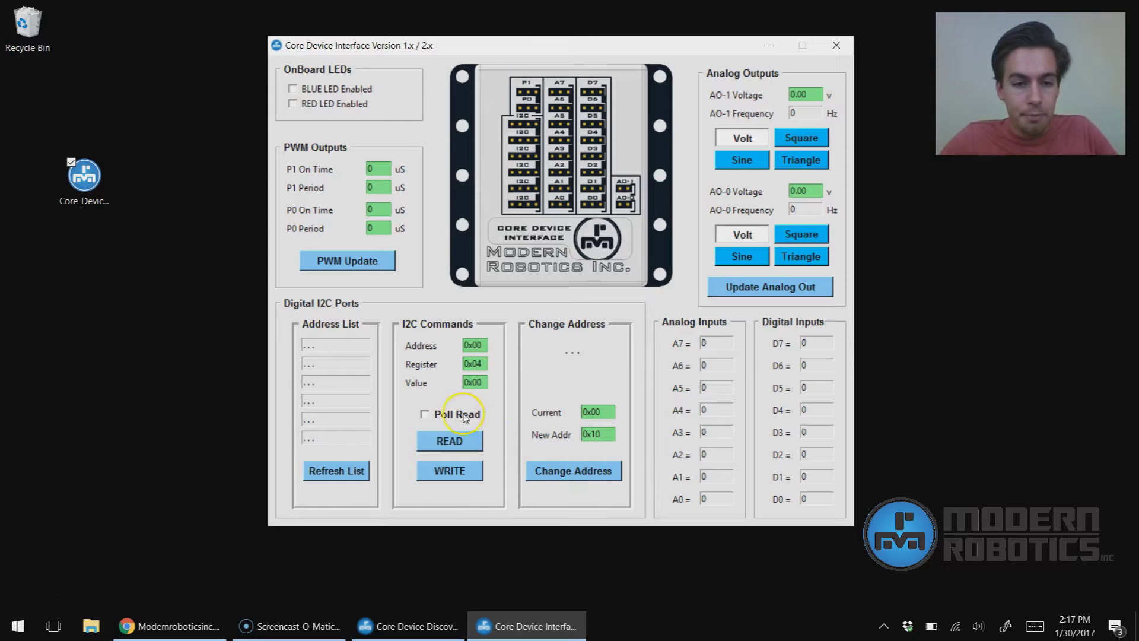
left_click(360, 471)
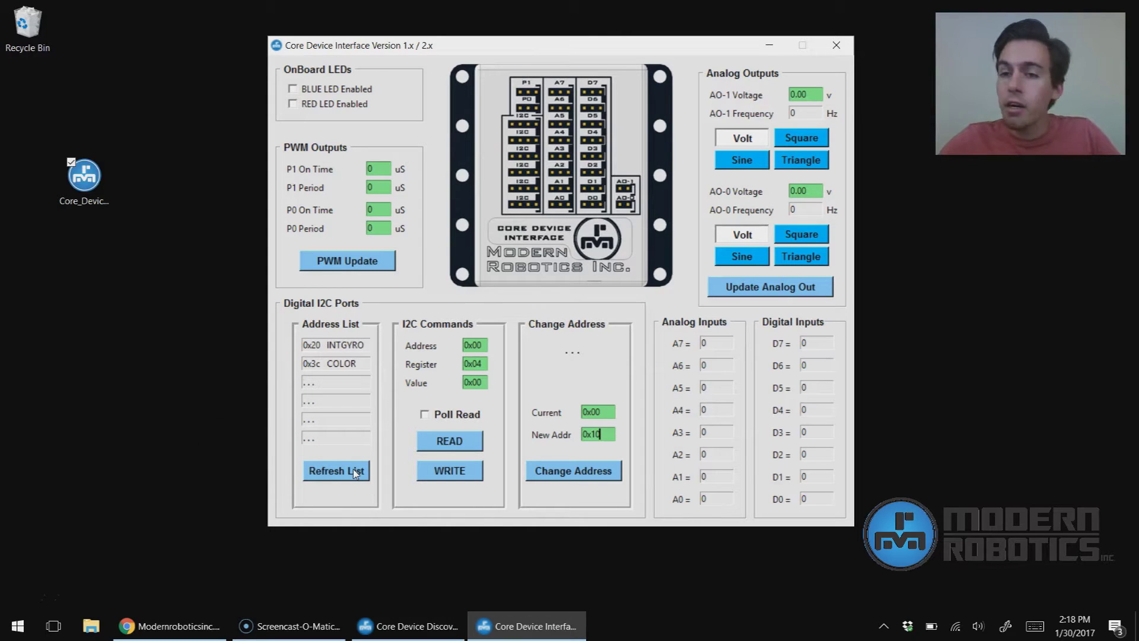
left_click(341, 352)
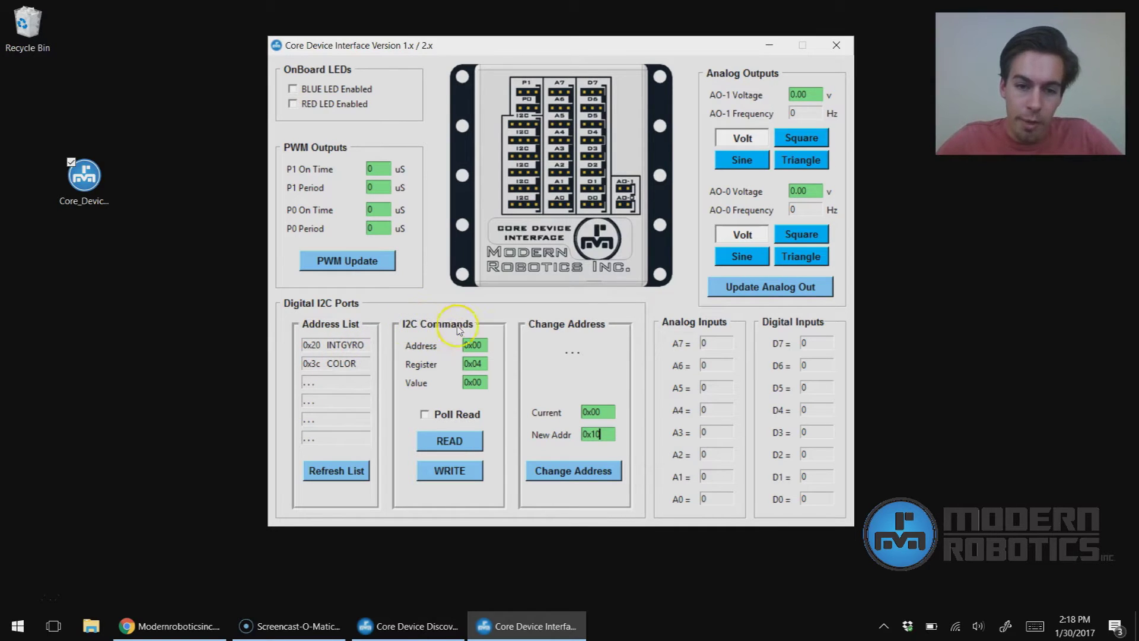
Change the I2C command address from 00 to 3c to target the colour sensor
left_click(481, 345)
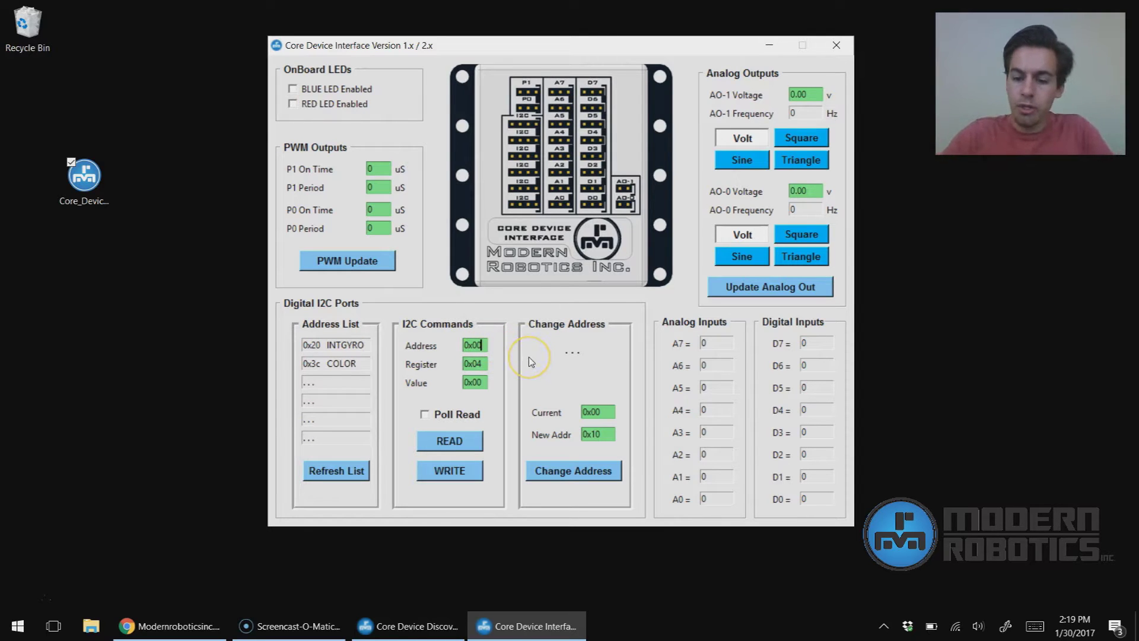
key("BackSpace")
key("BackSpace")
type("3c")
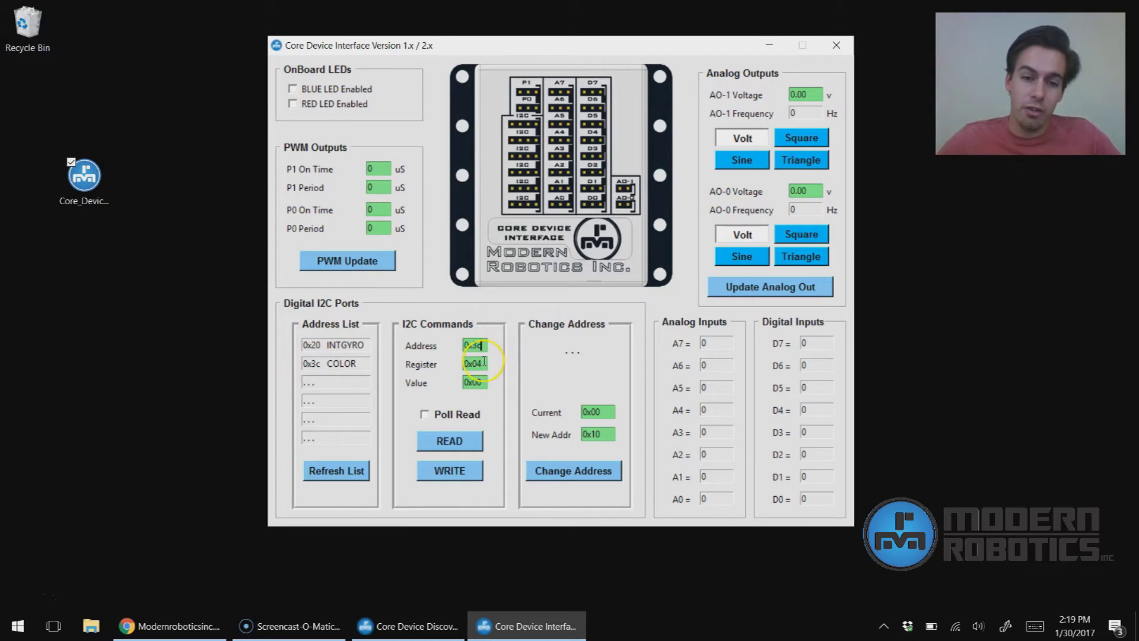
left_click(484, 364)
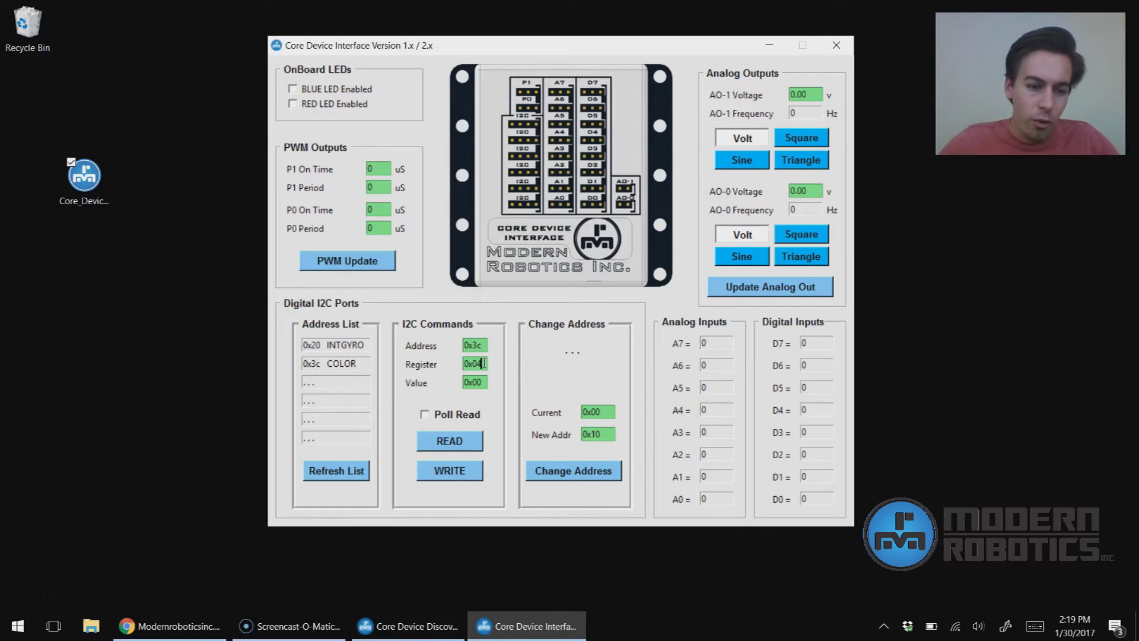
Open the Sensor Documentation PDF from the Modern Robotics Sensors page
left_click(175, 625)
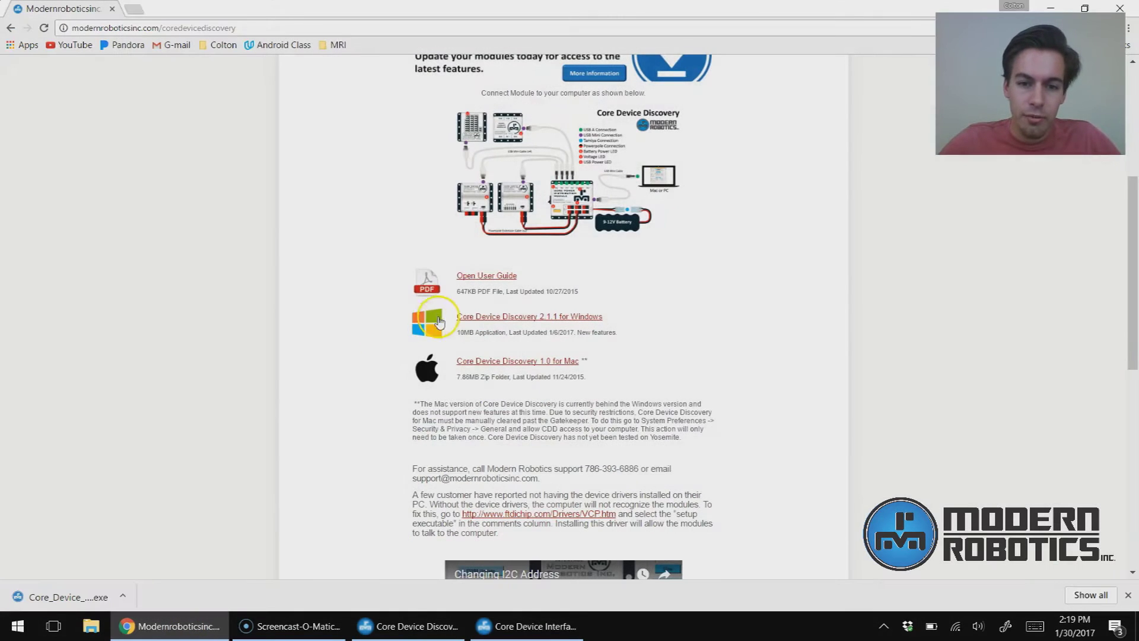
scroll(396, 299, "up", 5)
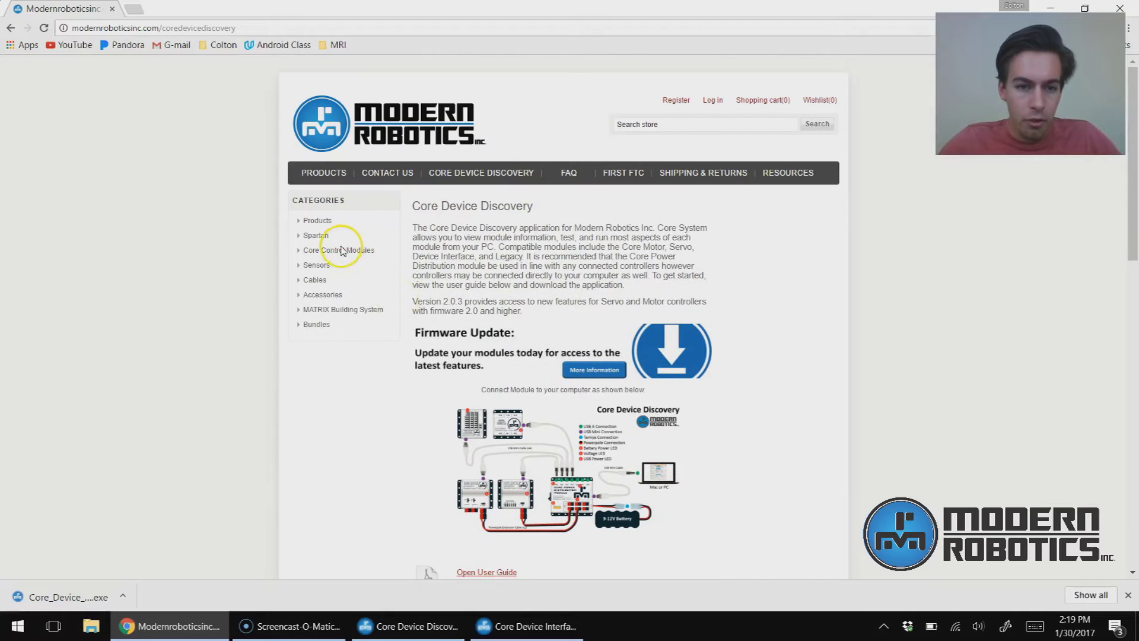
left_click(316, 265)
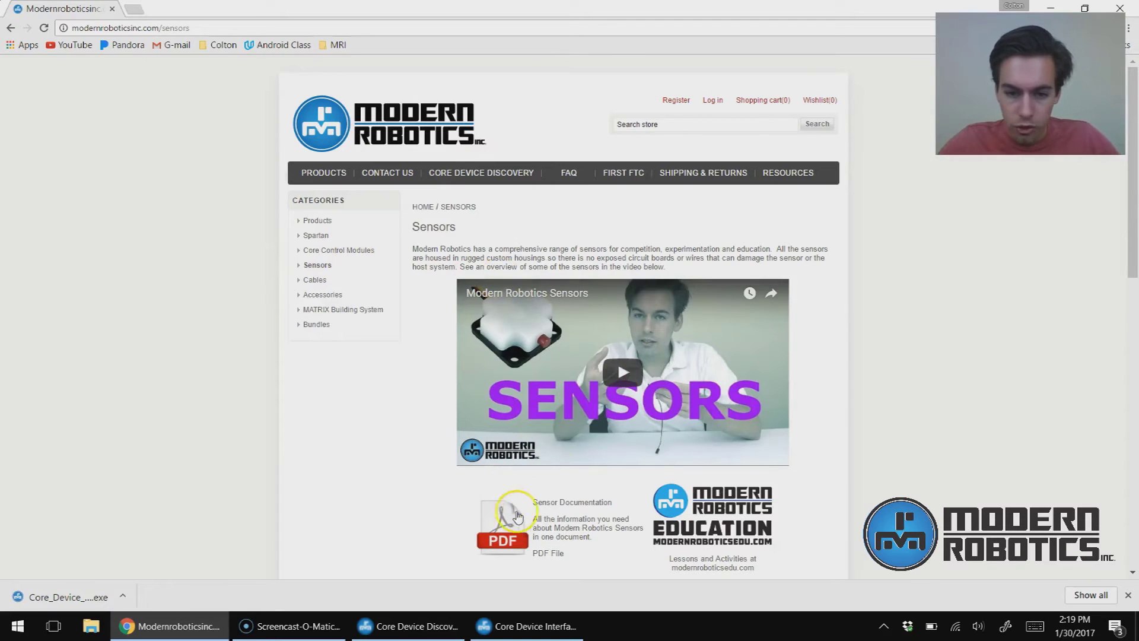
left_click(556, 504)
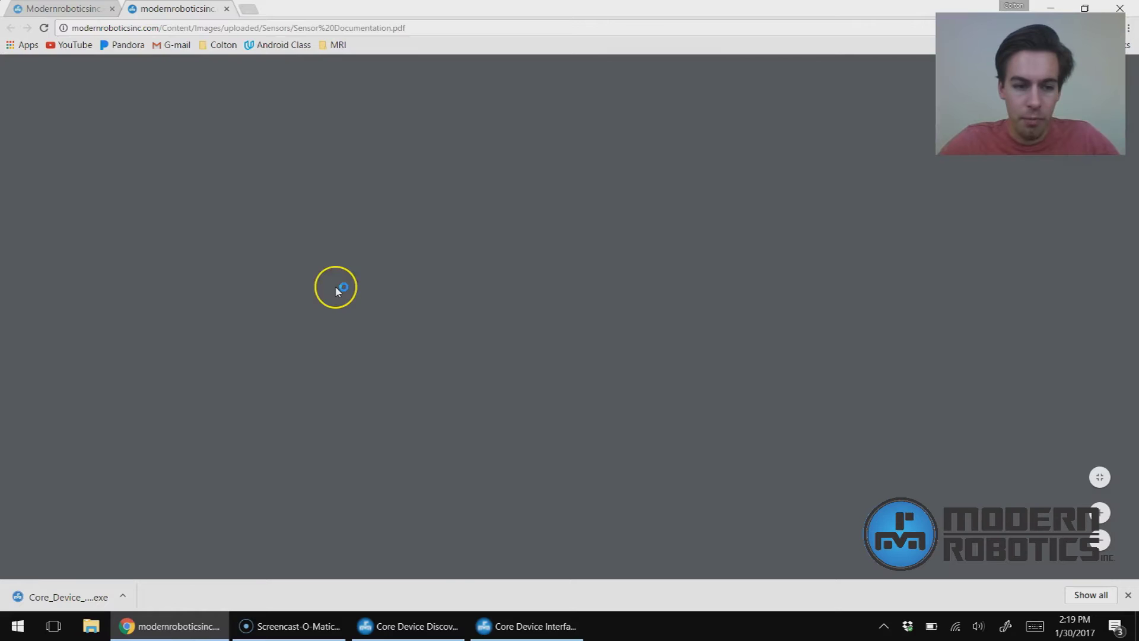
Scroll the PDF to page 24's Color Sensor register map and command table
scroll(467, 327, "down", 2)
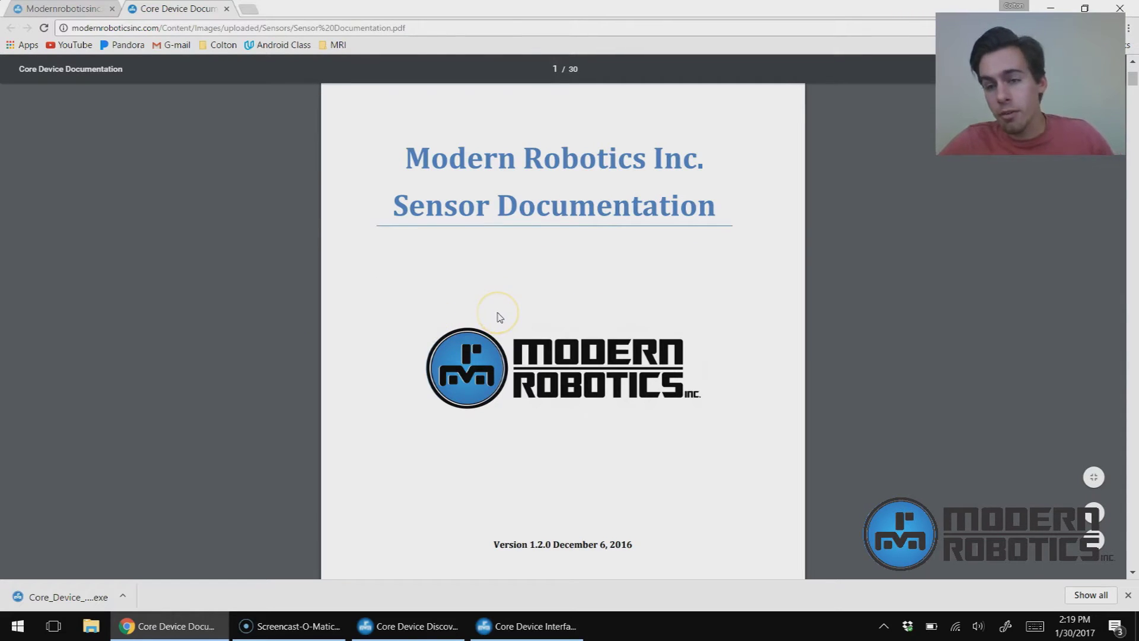
scroll(497, 318, "down", 10)
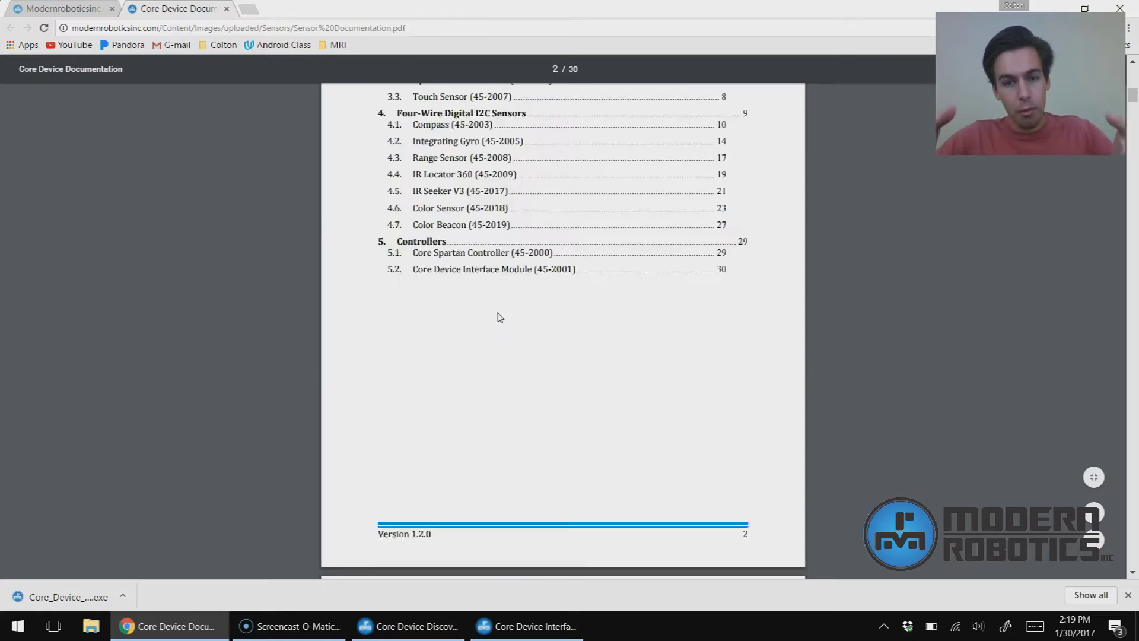
left_click(515, 309)
scroll(516, 309, "up", 2)
scroll(517, 309, "up", 1)
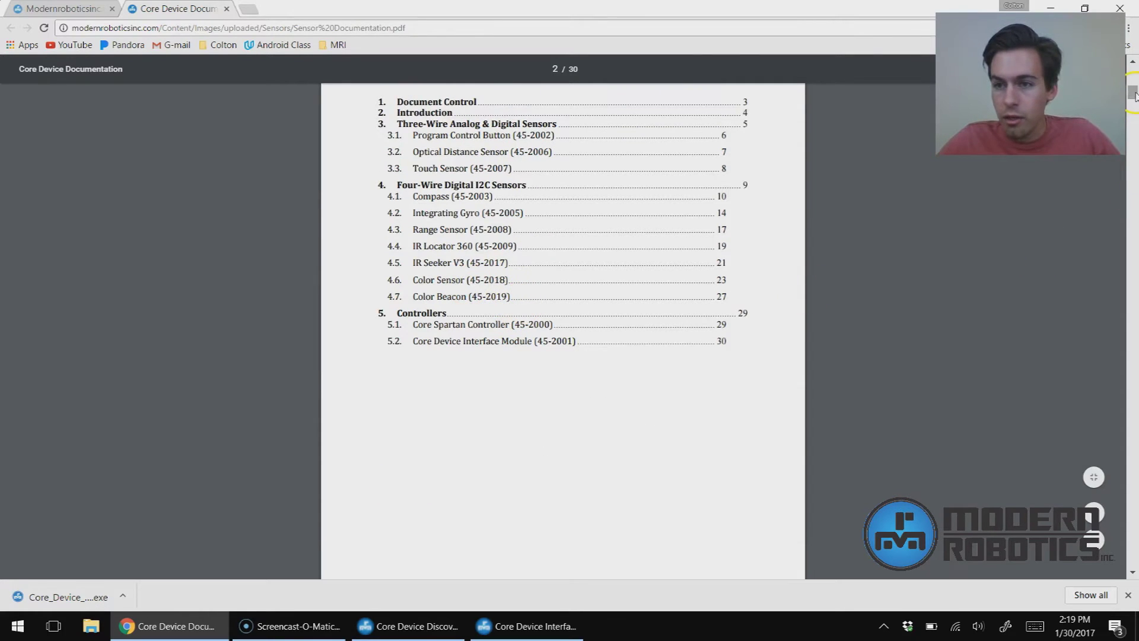
left_click_drag(1132, 94, 1106, 456)
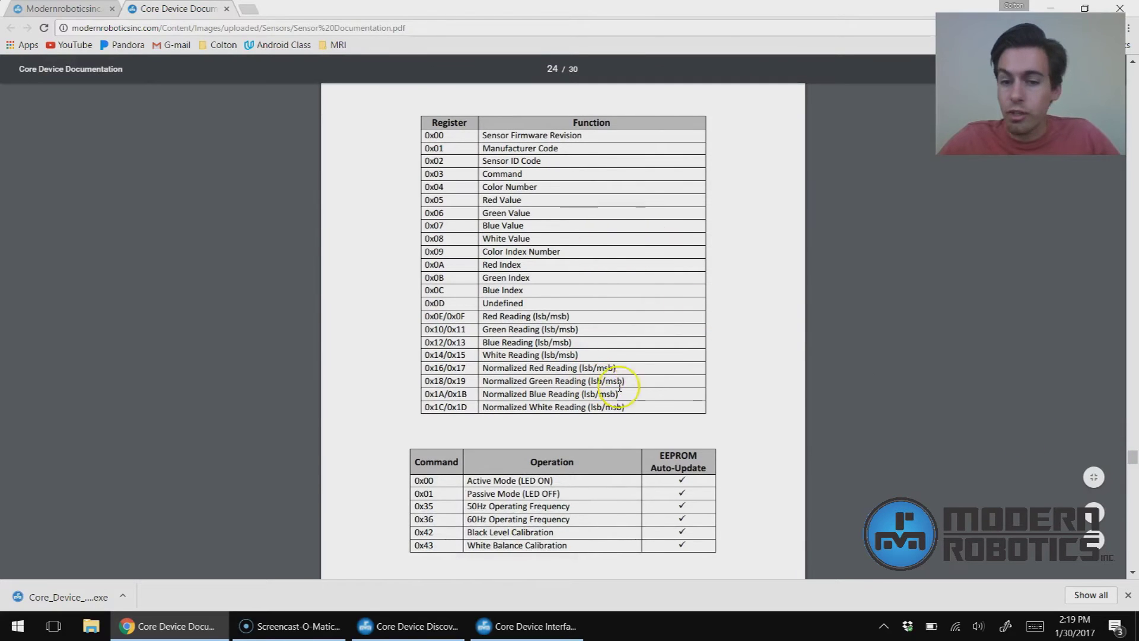
Highlight the 0x04 Color Number row in page 24's register table
left_click_drag(643, 405, 492, 174)
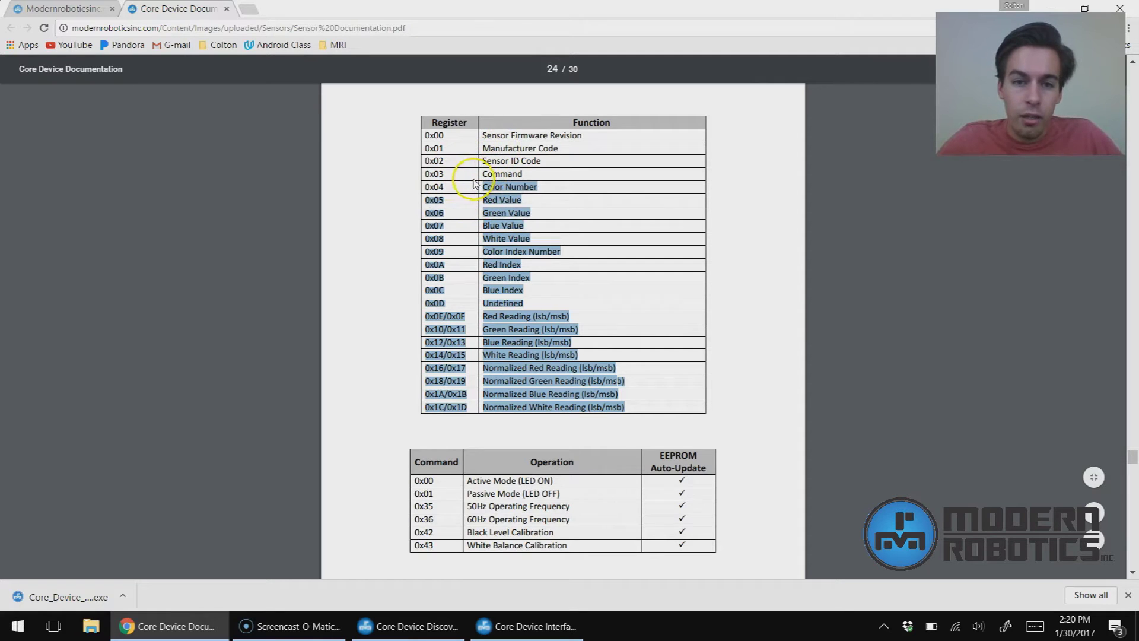
left_click(475, 184)
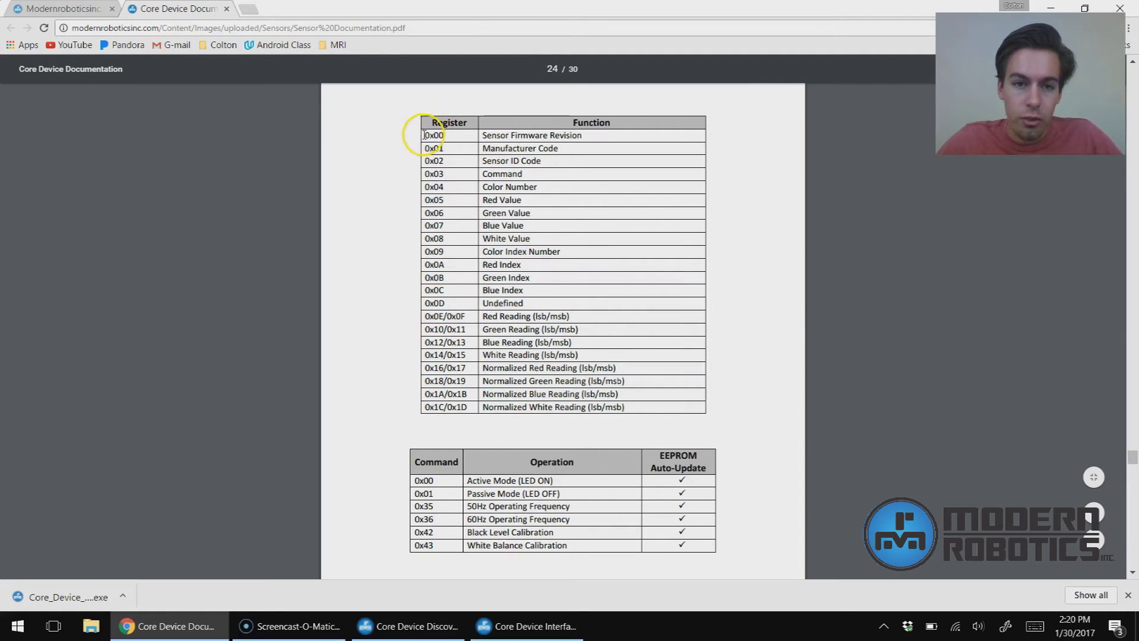
left_click_drag(424, 135, 469, 372)
left_click(543, 295)
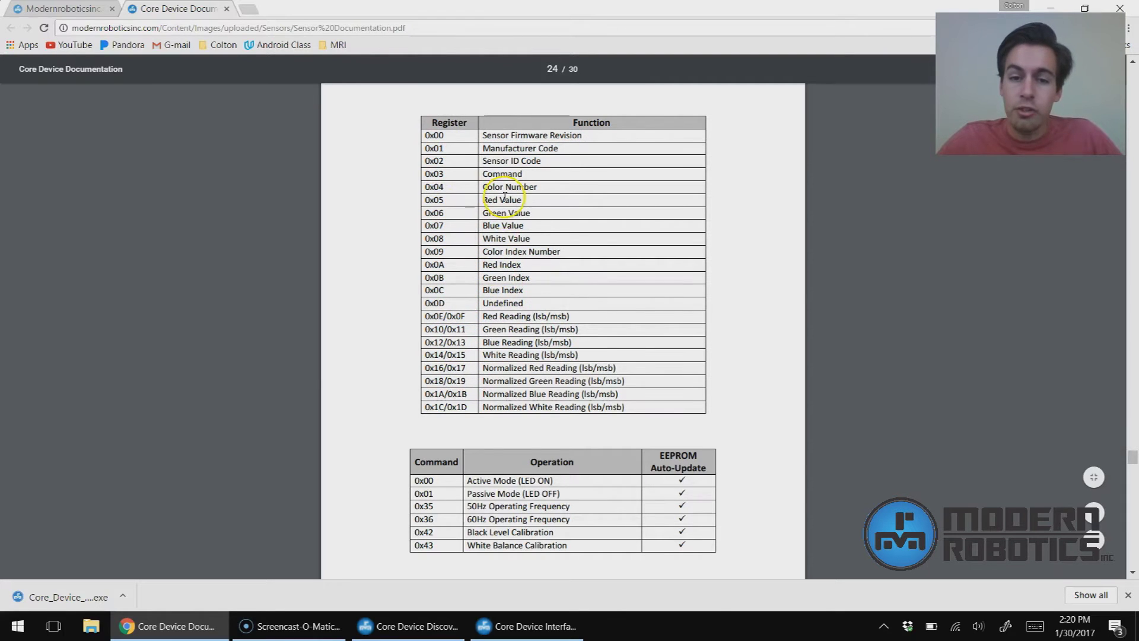
scroll(514, 312, "down", 8)
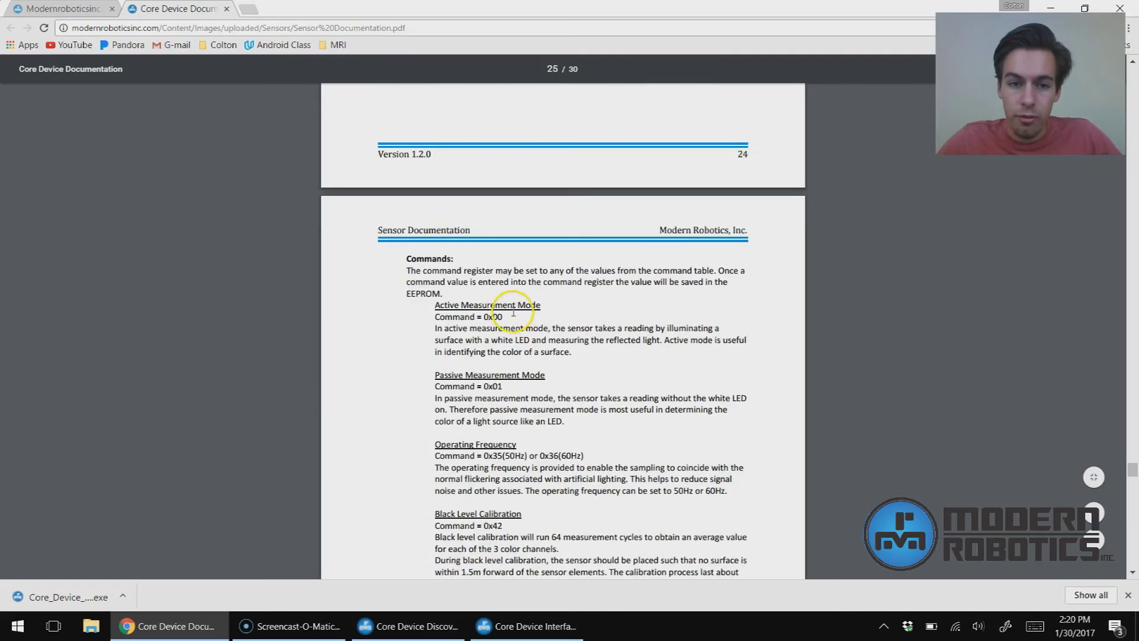
scroll(504, 302, "up", 3)
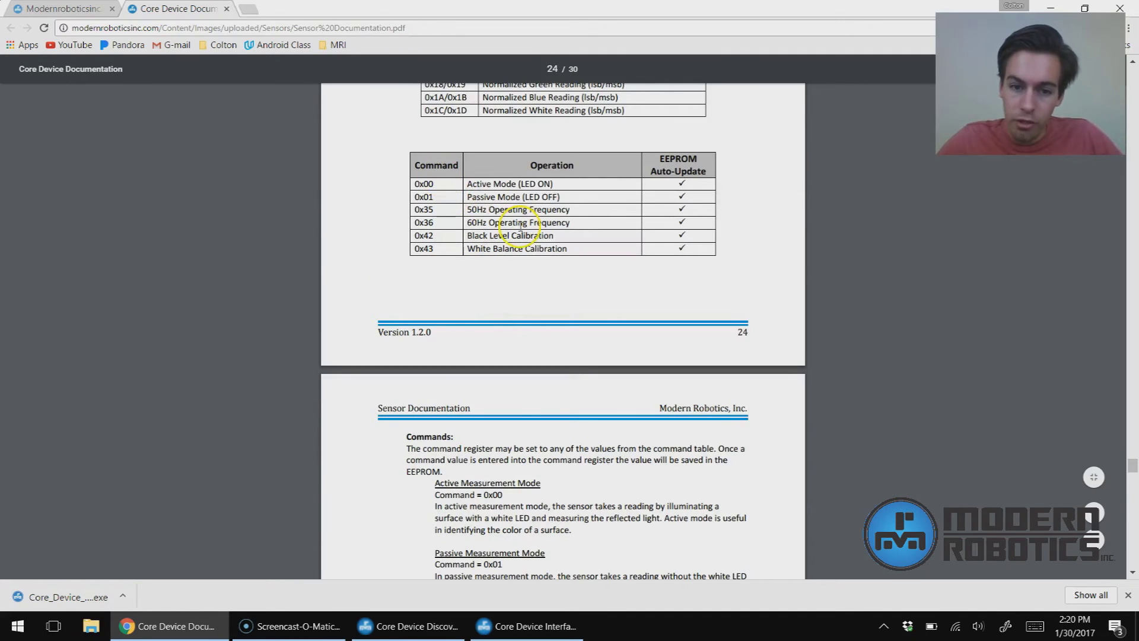
scroll(510, 267, "down", 12)
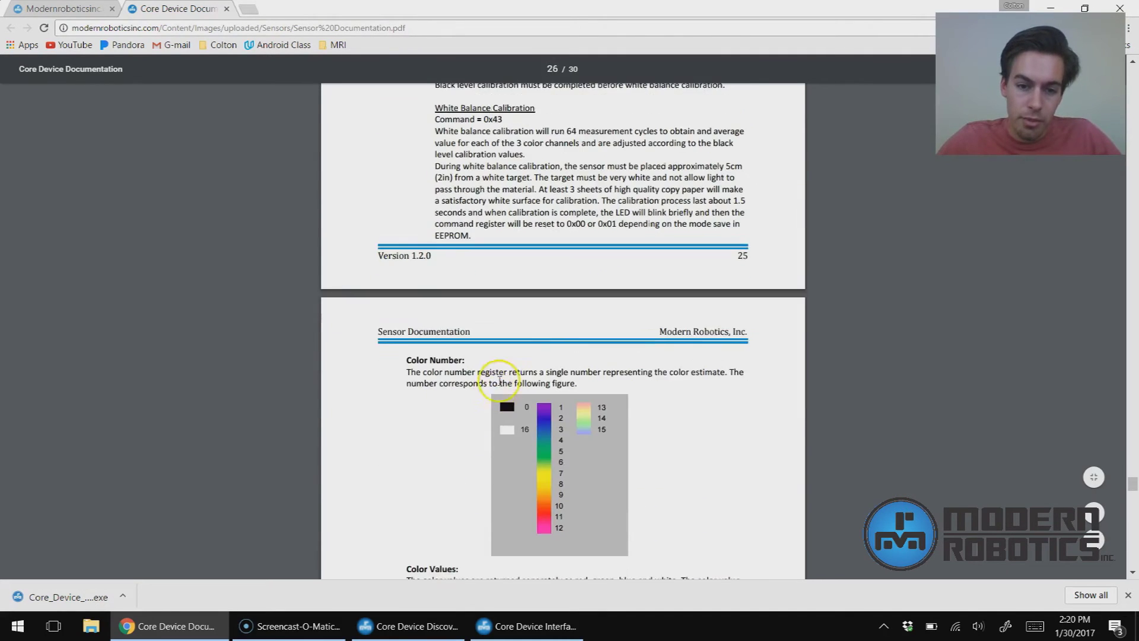
scroll(496, 394, "down", 6)
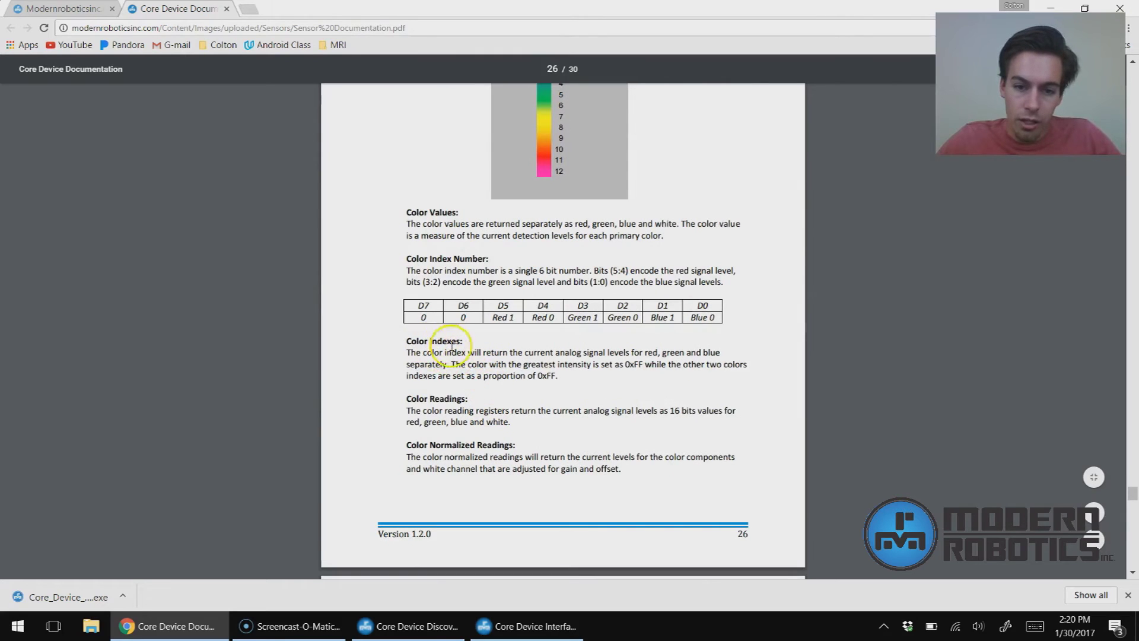
scroll(504, 350, "up", 4)
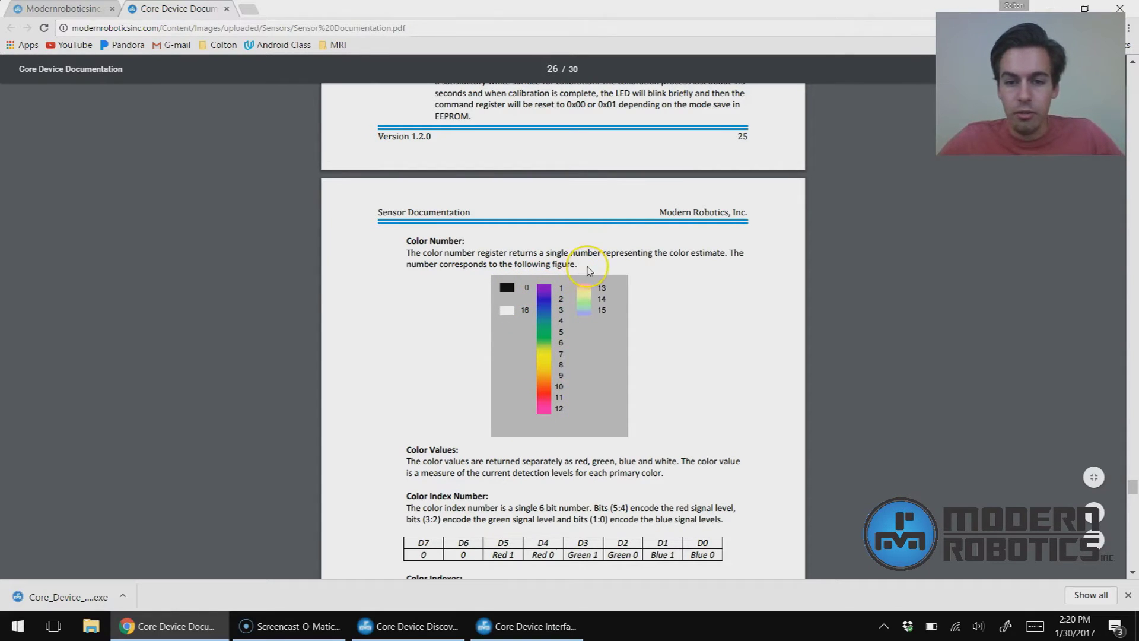
scroll(589, 270, "up", 10)
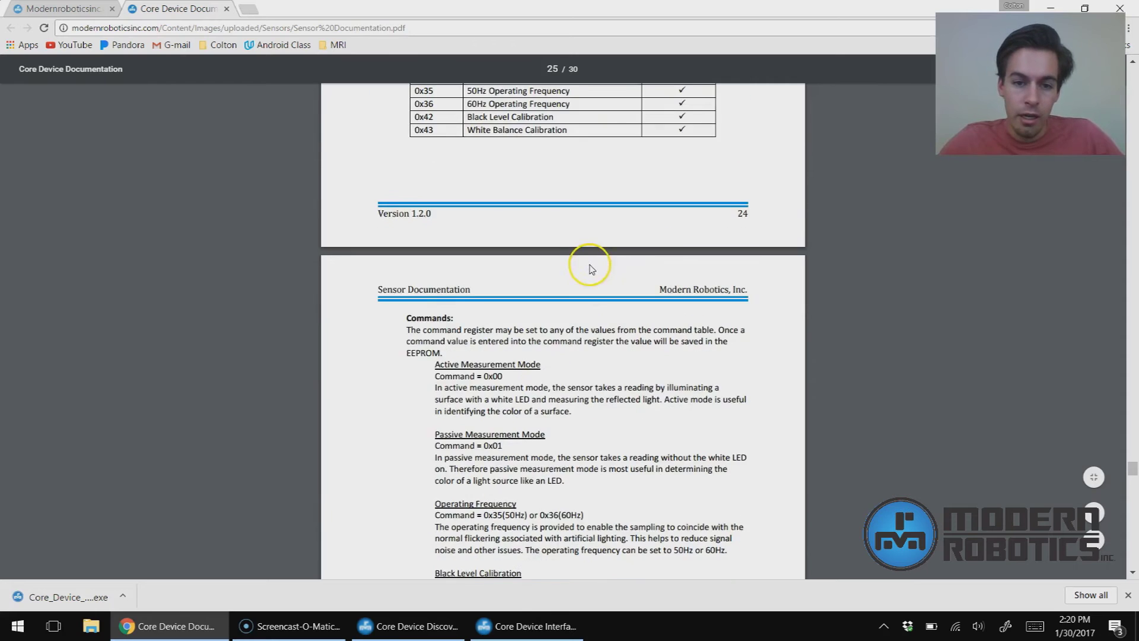
scroll(591, 268, "up", 7)
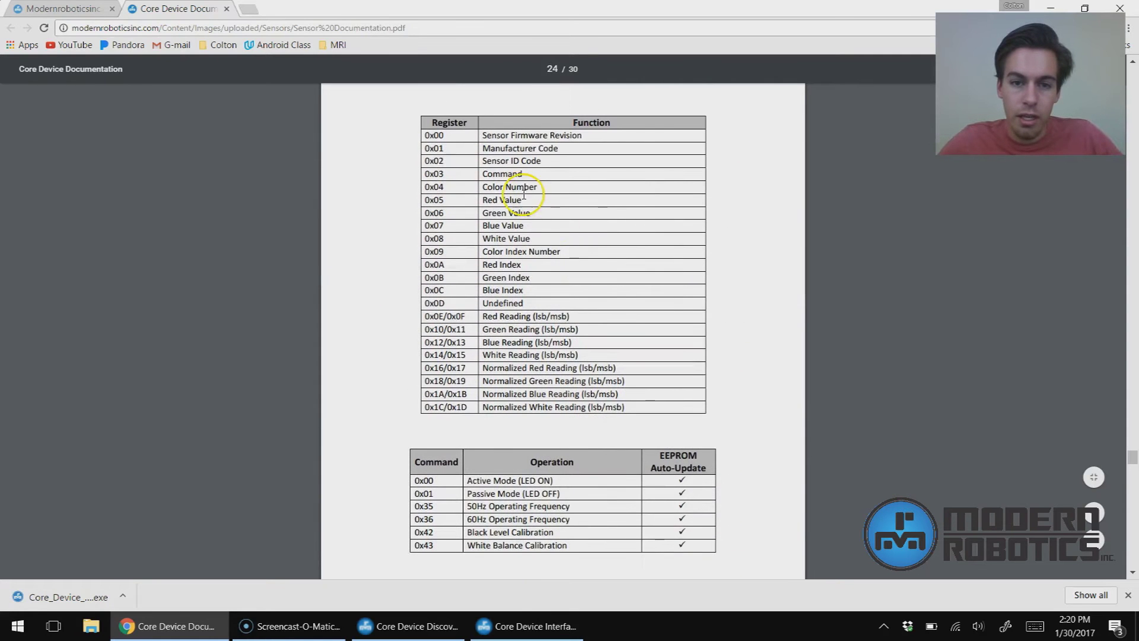
left_click_drag(537, 187, 445, 187)
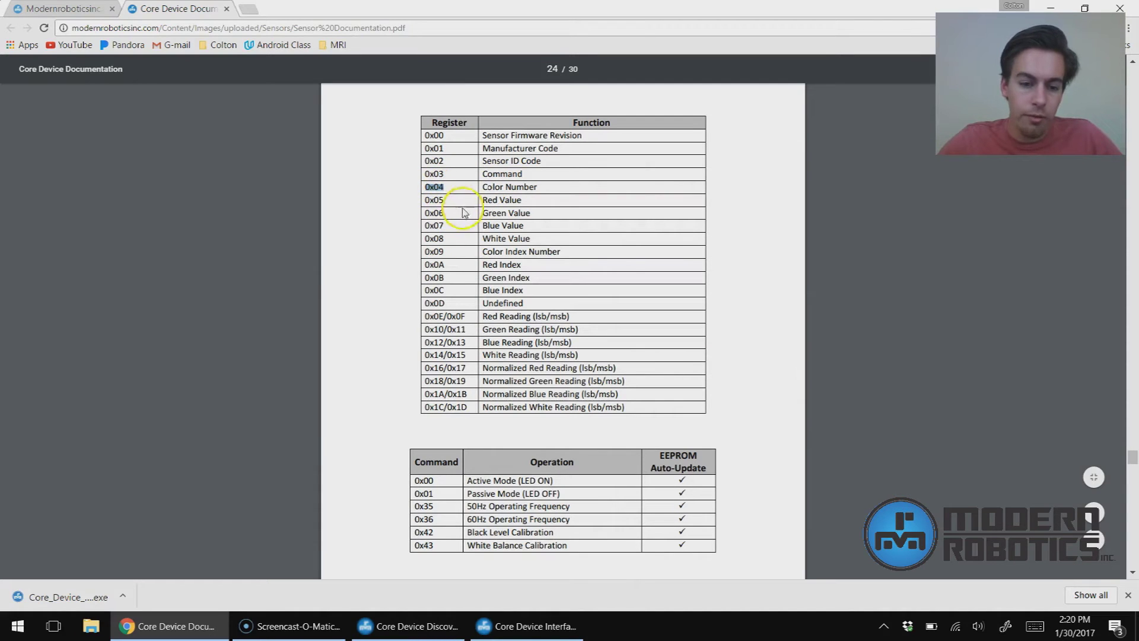
Read the colour sensor's register 0x04 (Color Number), which returns 10
left_click(533, 632)
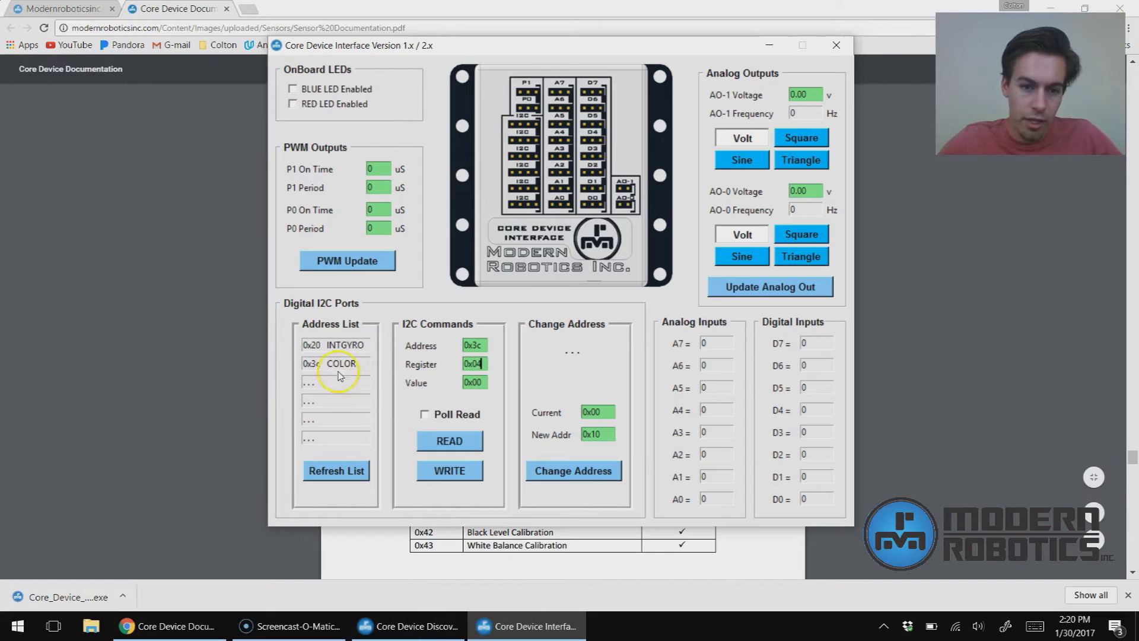
left_click(472, 363)
double_click(472, 363)
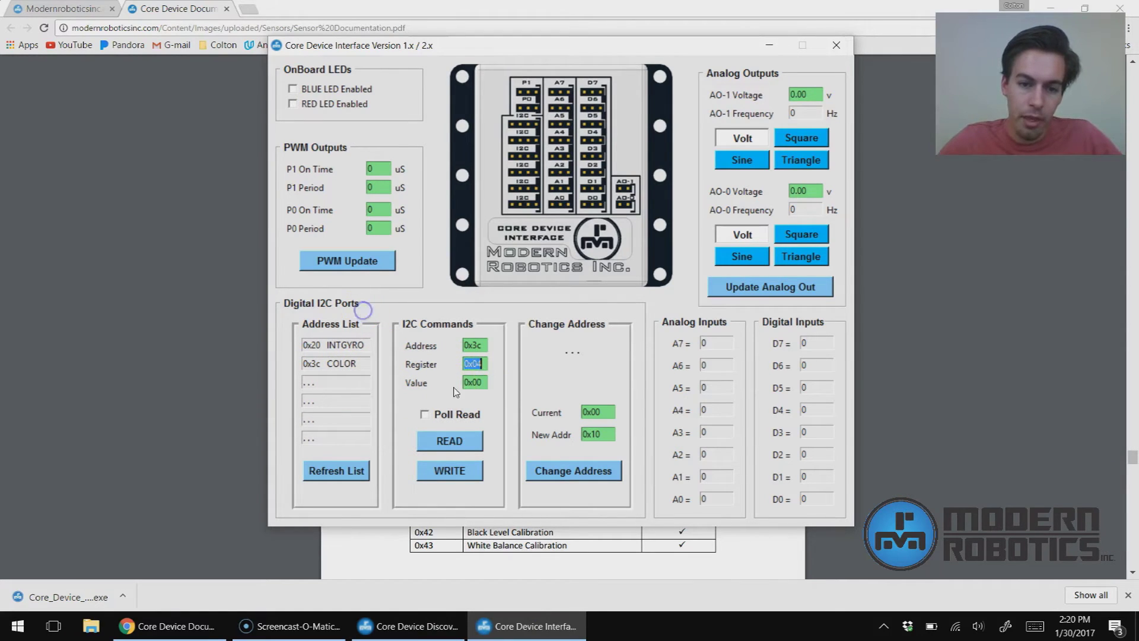
left_click(450, 444)
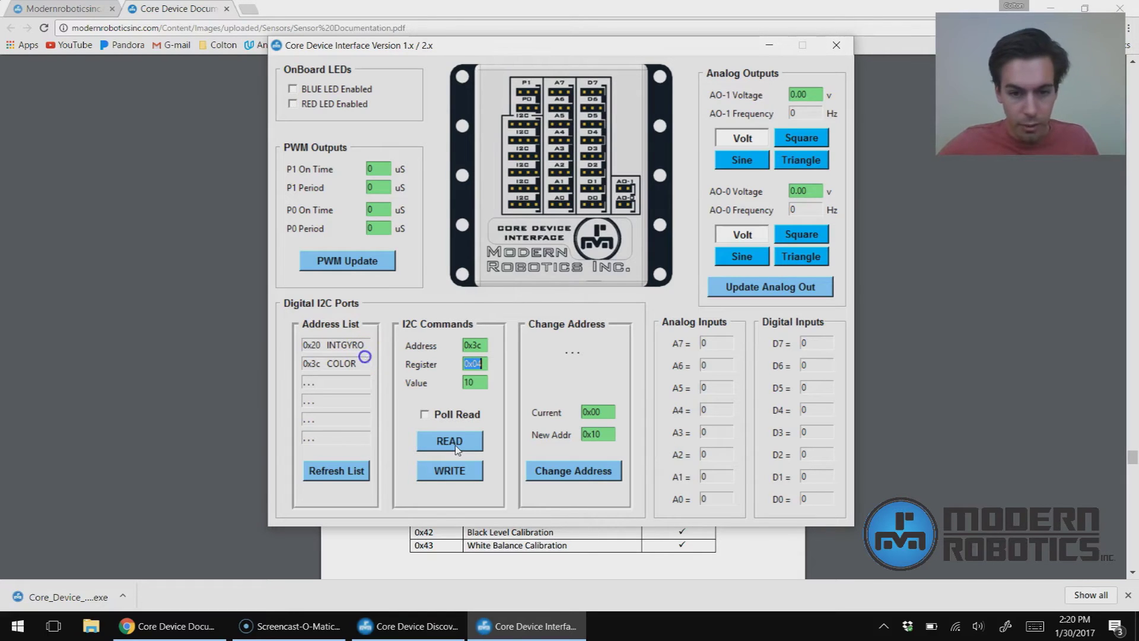
left_click(450, 447)
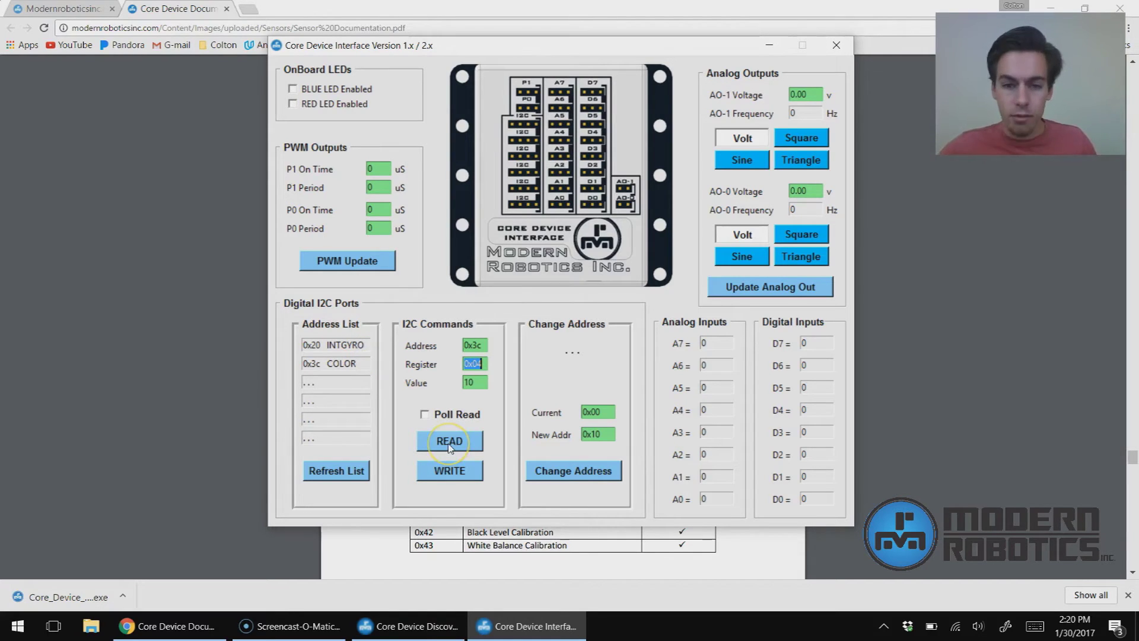
left_click(449, 445)
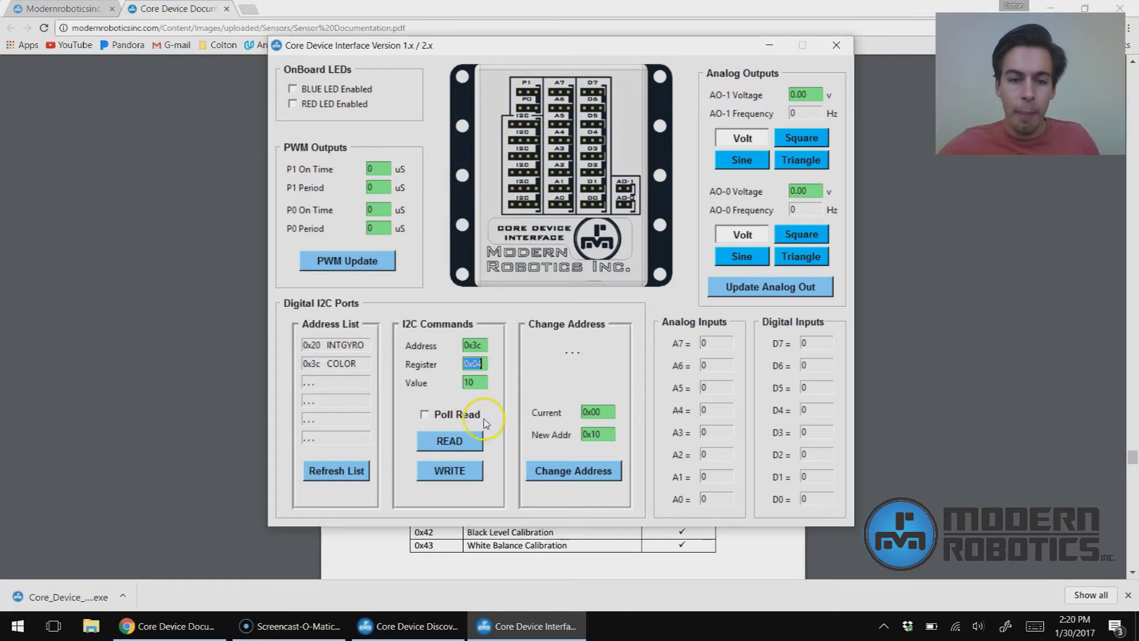
Turn on Poll Read and continuously poll the Red Value register 0x05
left_click(426, 416)
left_click(446, 402)
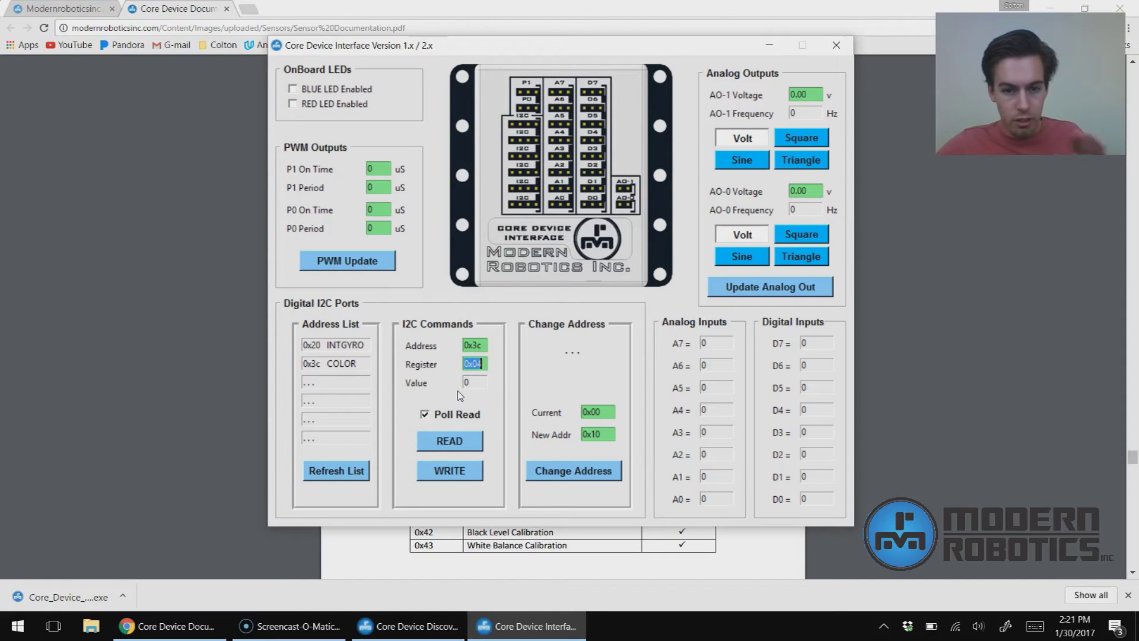
left_click(487, 363)
type("0x05")
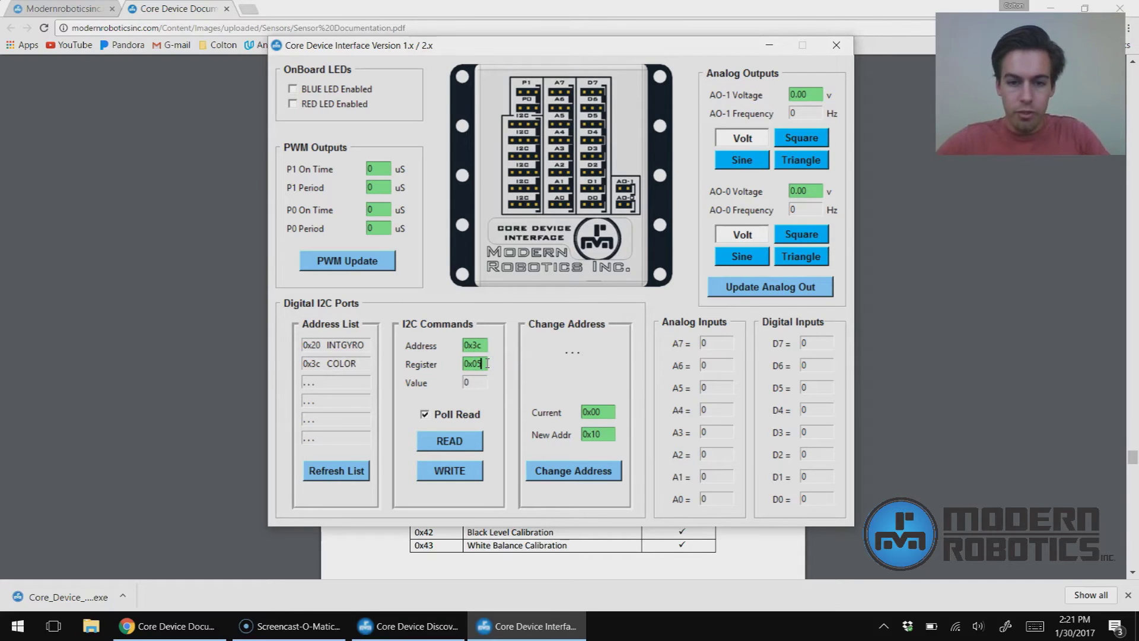
left_click(498, 377)
left_click(454, 415)
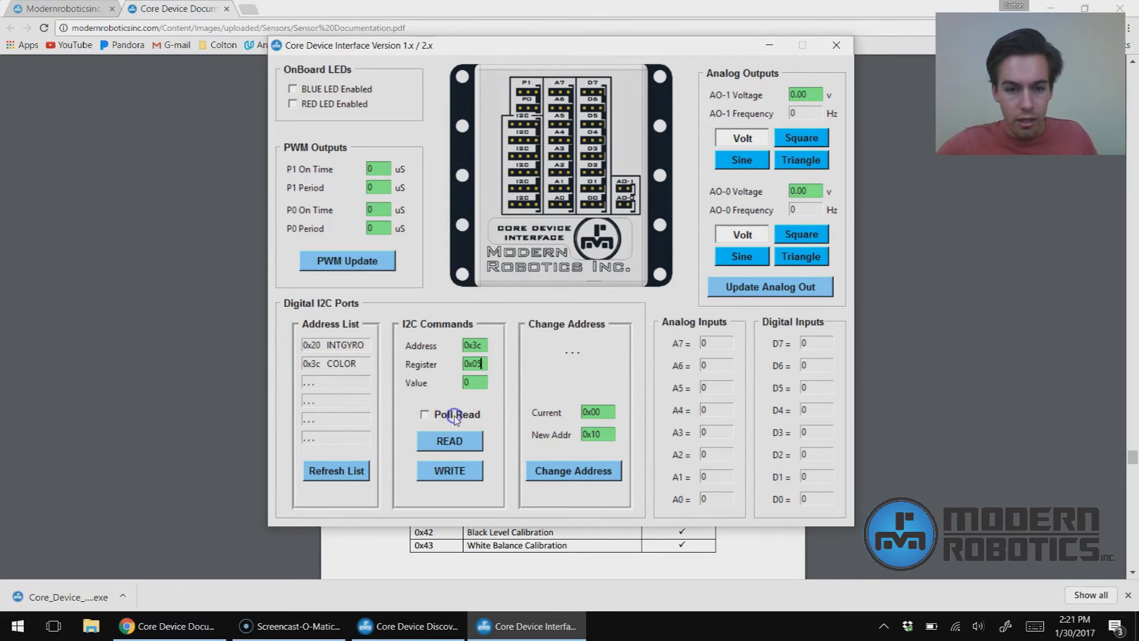
left_click(518, 412)
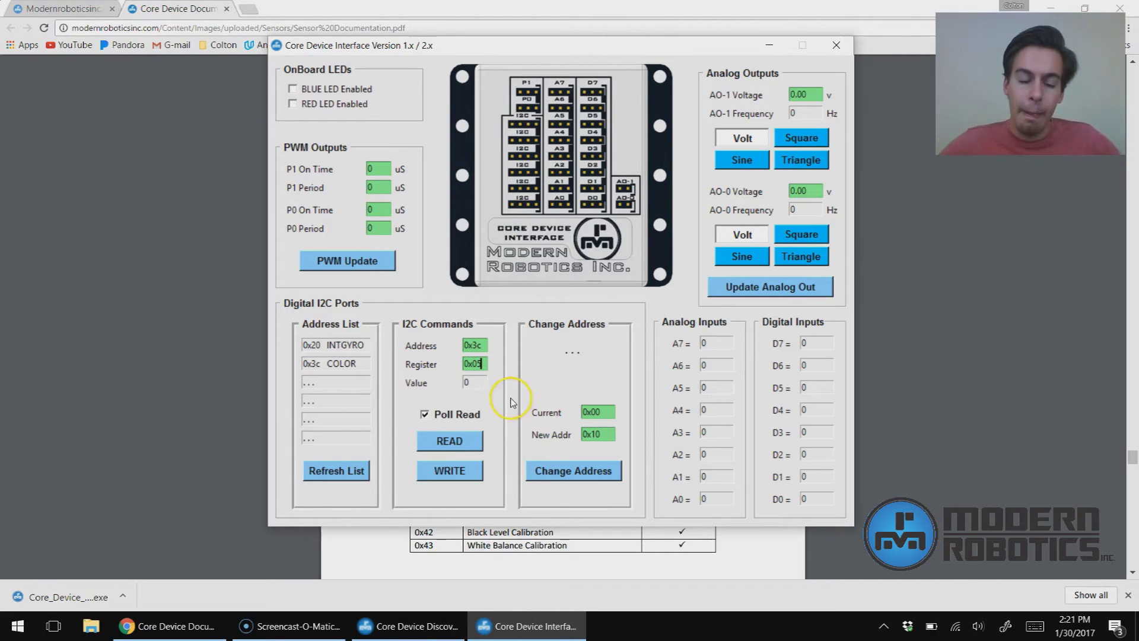
left_click_drag(482, 364, 453, 359)
left_click(476, 385)
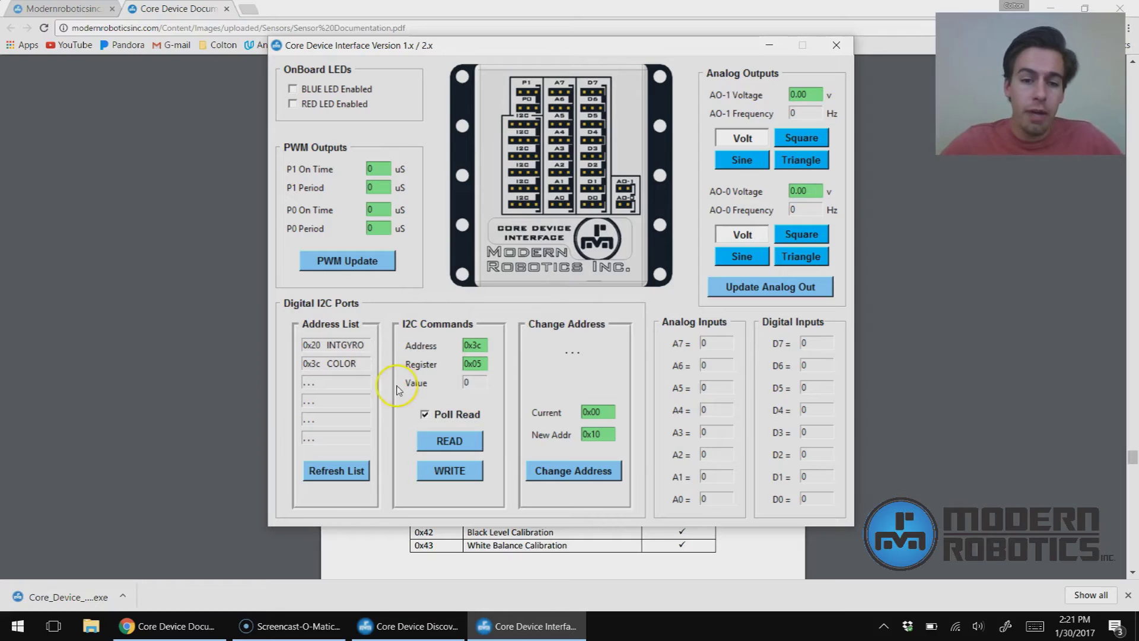
left_click(477, 381)
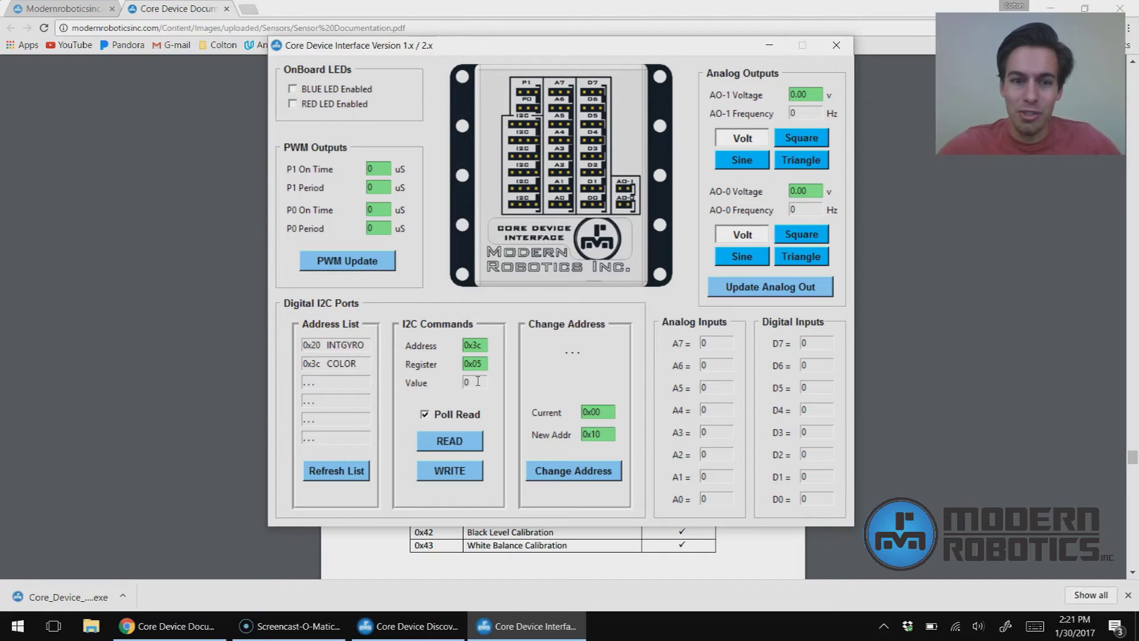
left_click(486, 363)
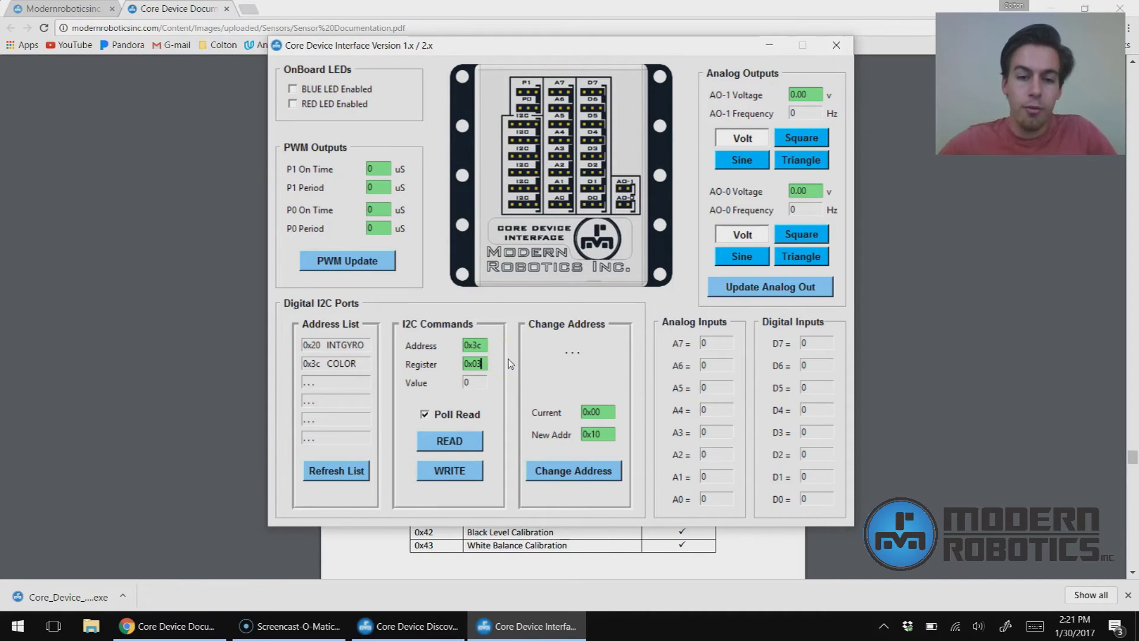
Target command register 0x03 and turn Poll Read off
left_click(487, 382)
double_click(487, 383)
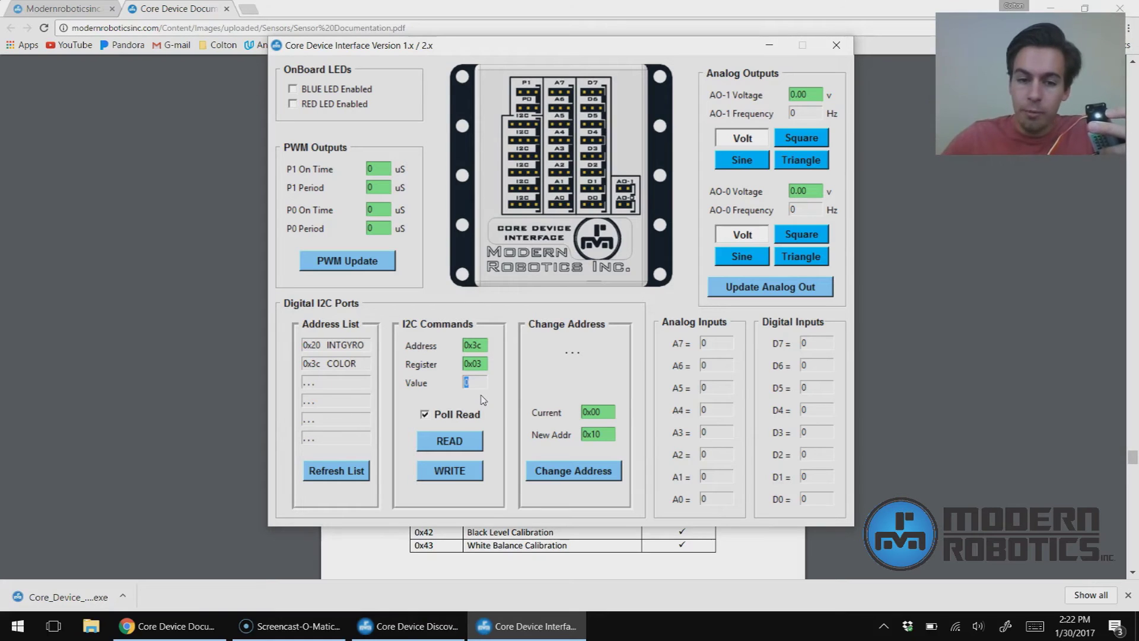
left_click(484, 364)
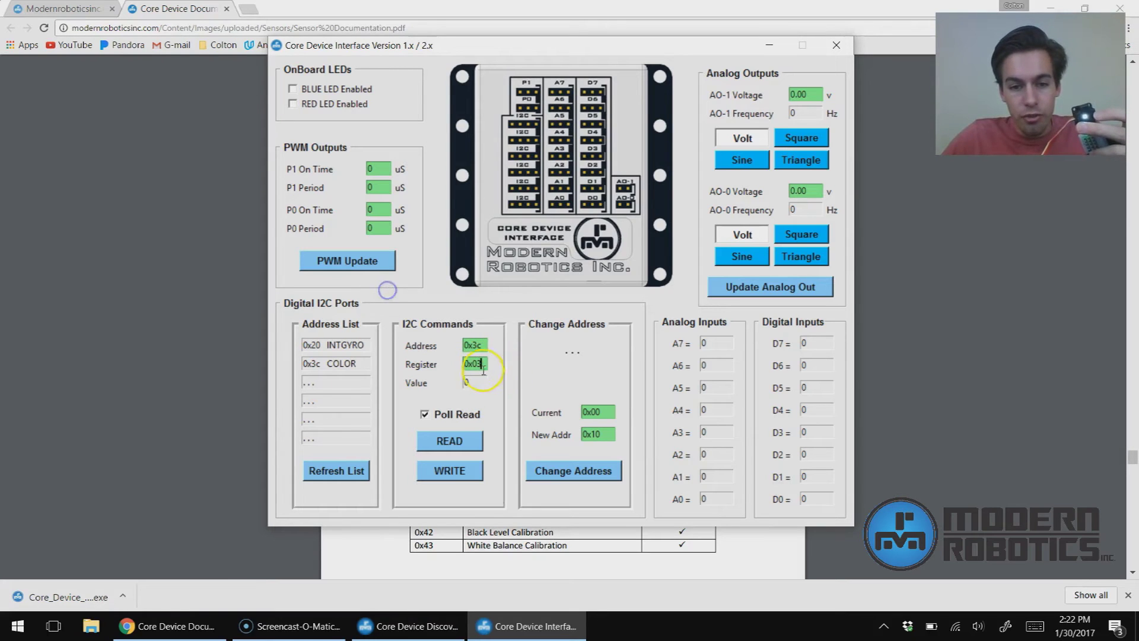
left_click(484, 379)
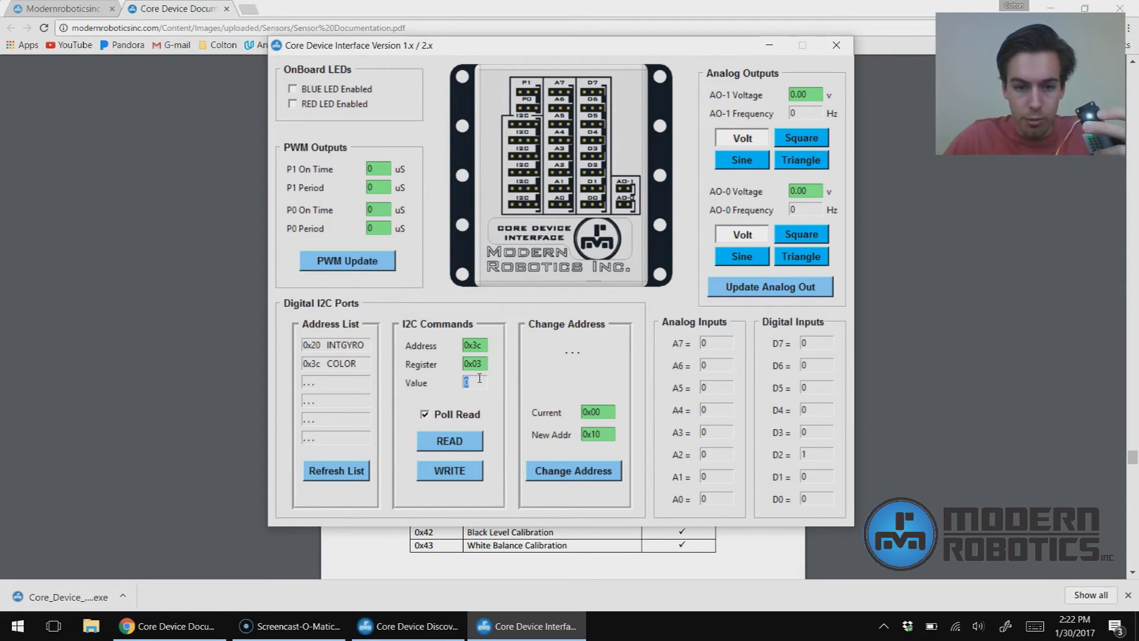
left_click(424, 415)
left_click(451, 402)
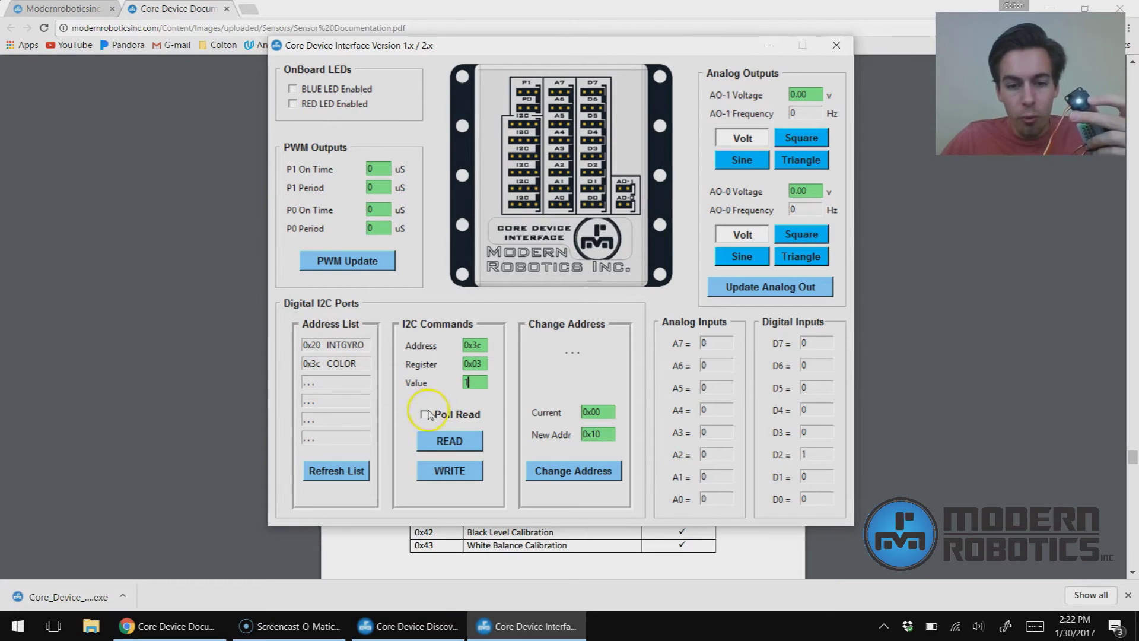
Write 0x01 to register 0x03 to switch the sensor LED off, then return to the PDF
left_click(464, 461)
left_click(466, 465)
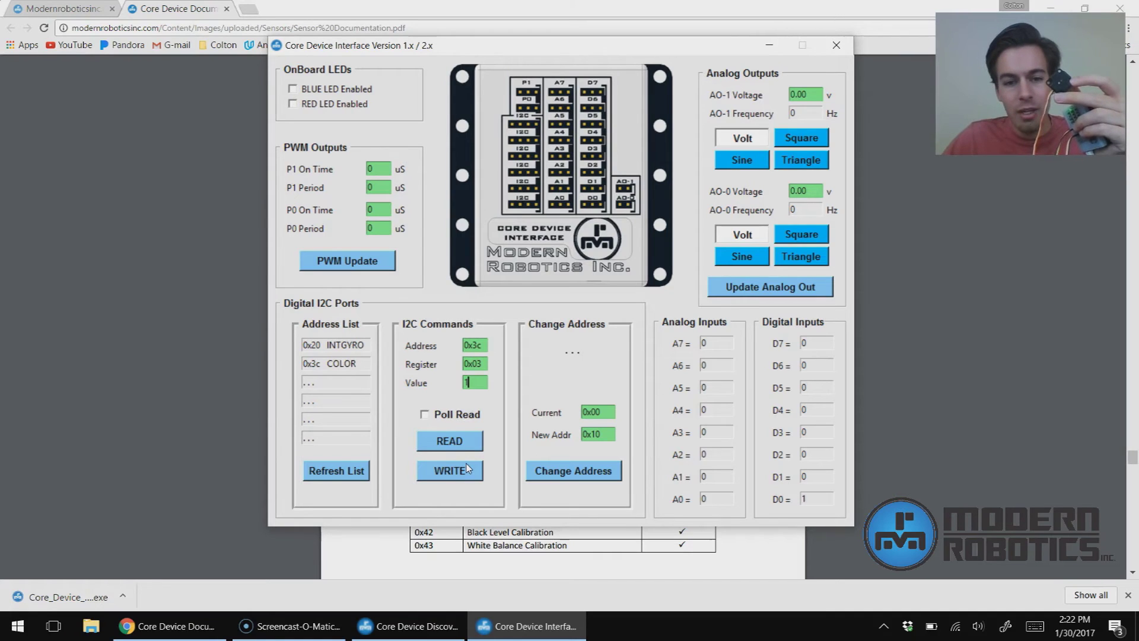
double_click(473, 380)
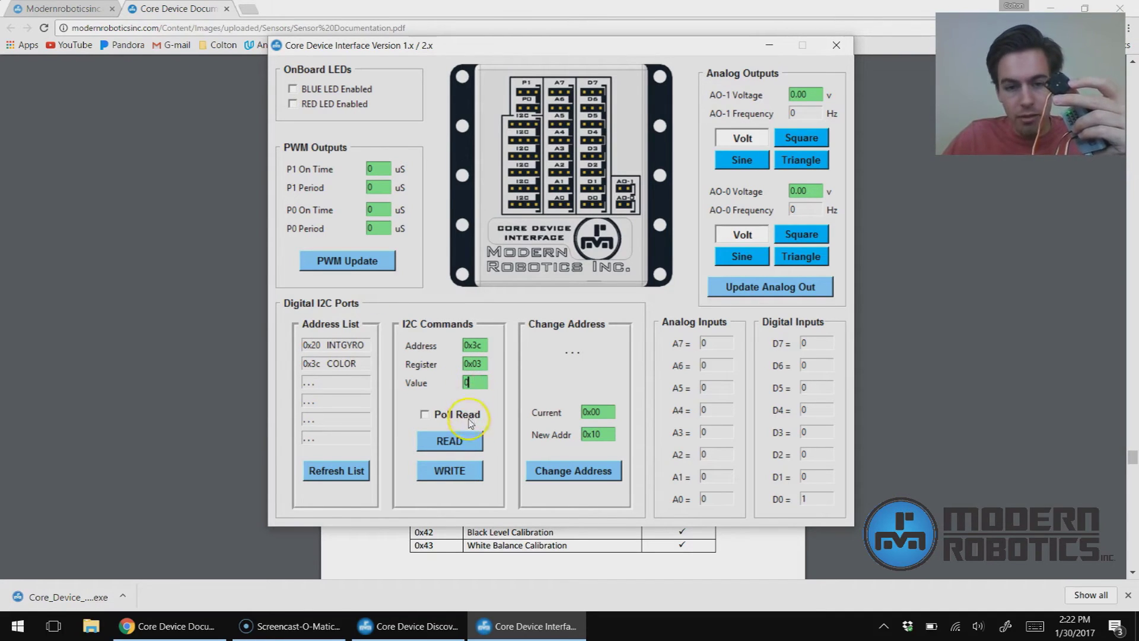
left_click(472, 471)
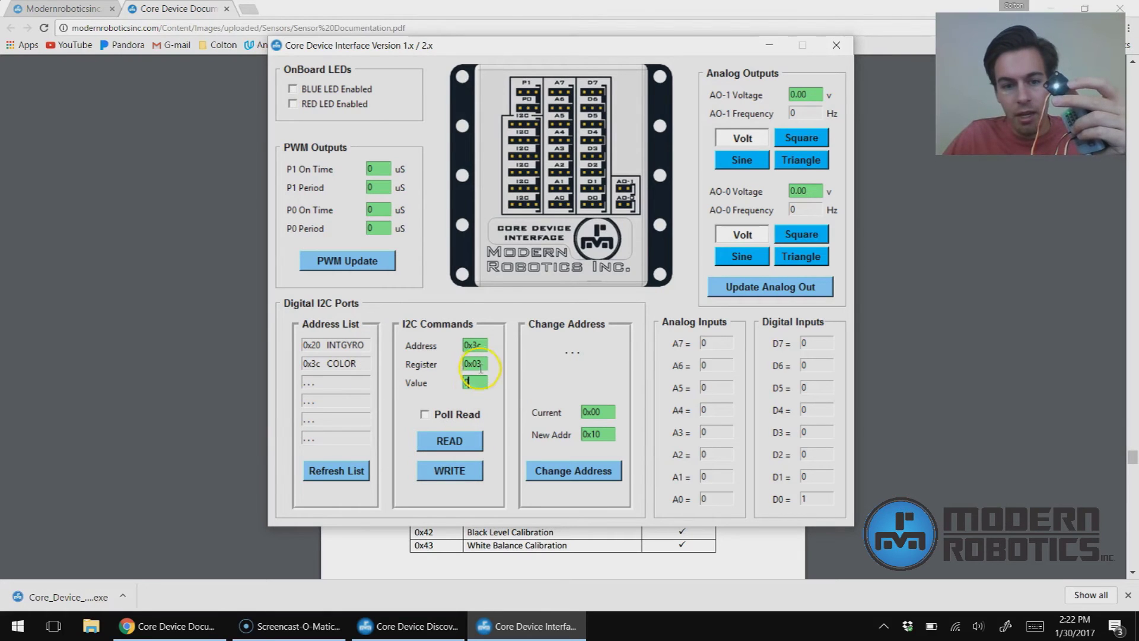
double_click(477, 383)
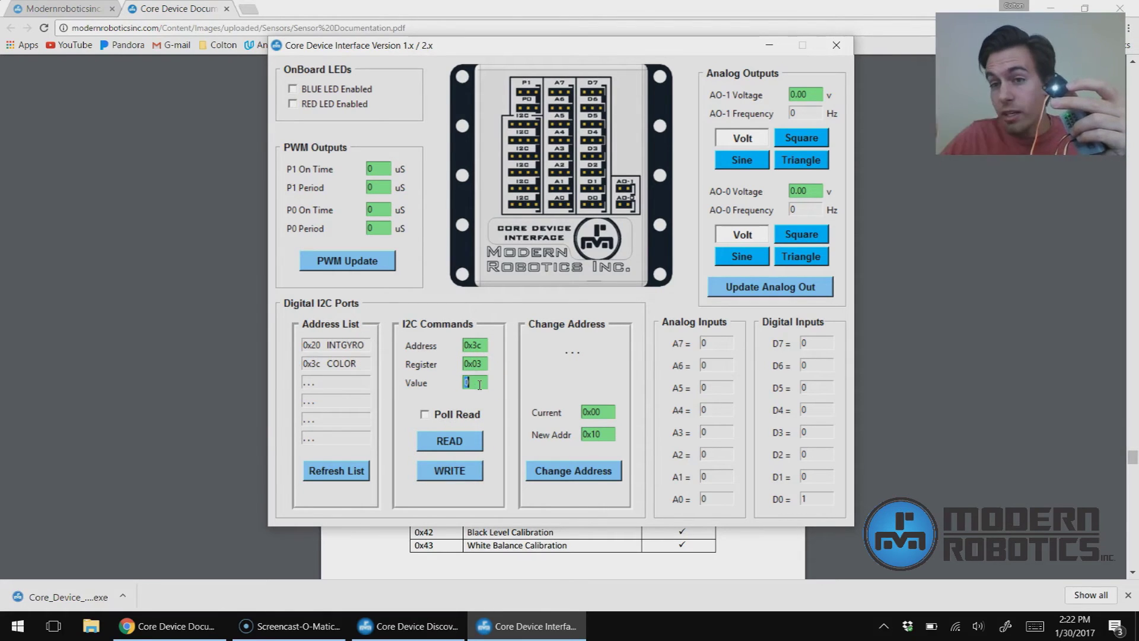
type("0x01")
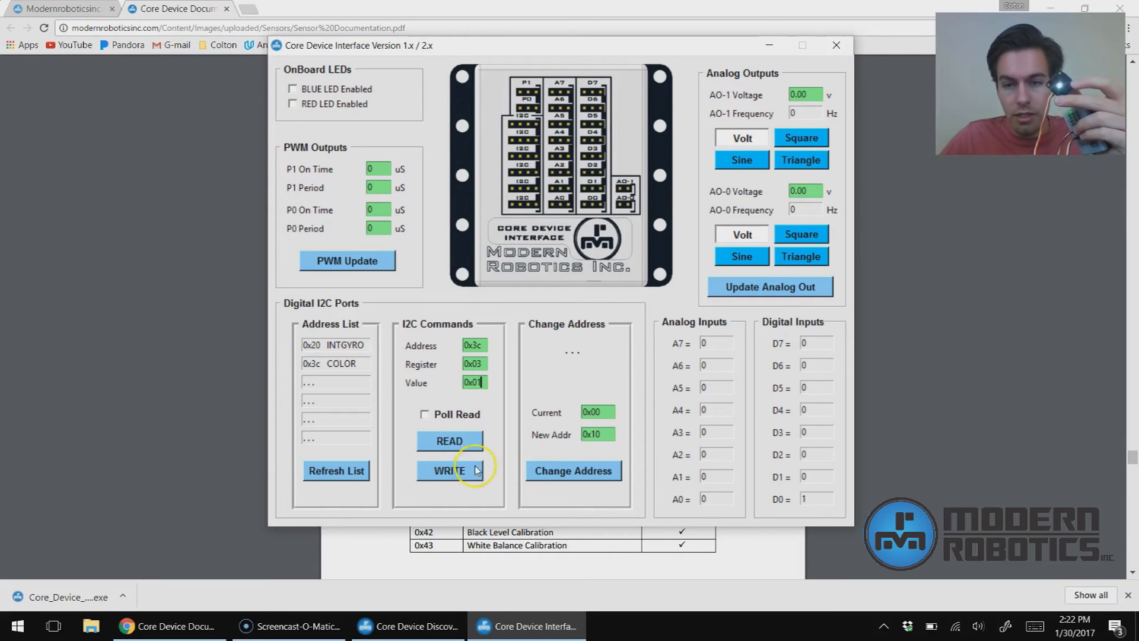
left_click(480, 472)
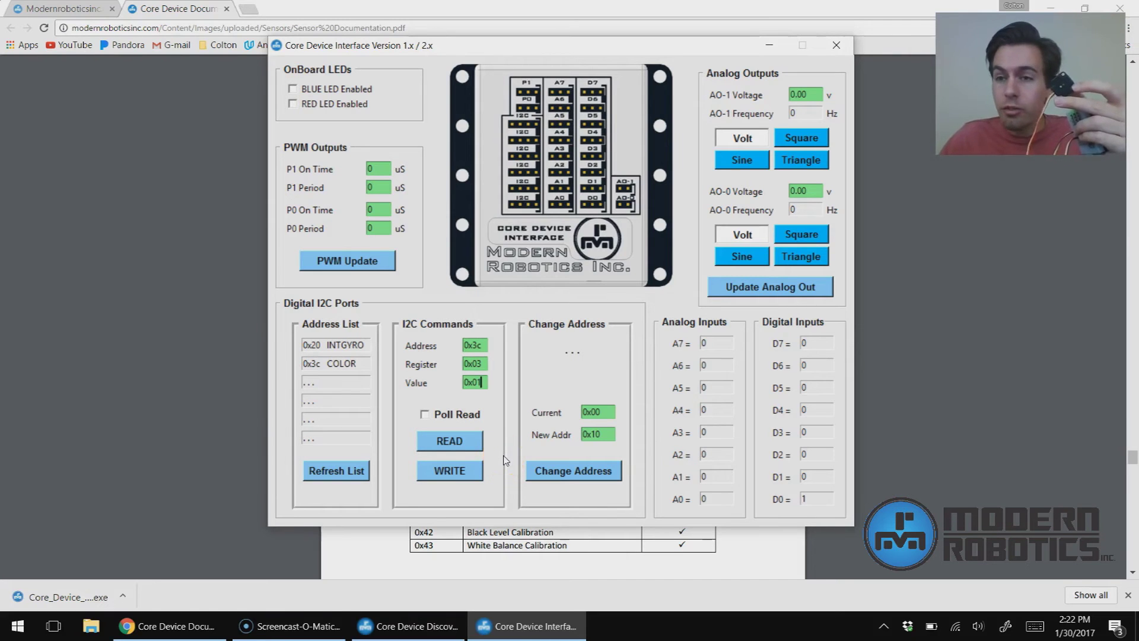
left_click(1010, 374)
scroll(540, 287, "up", 1)
scroll(538, 286, "down", 2)
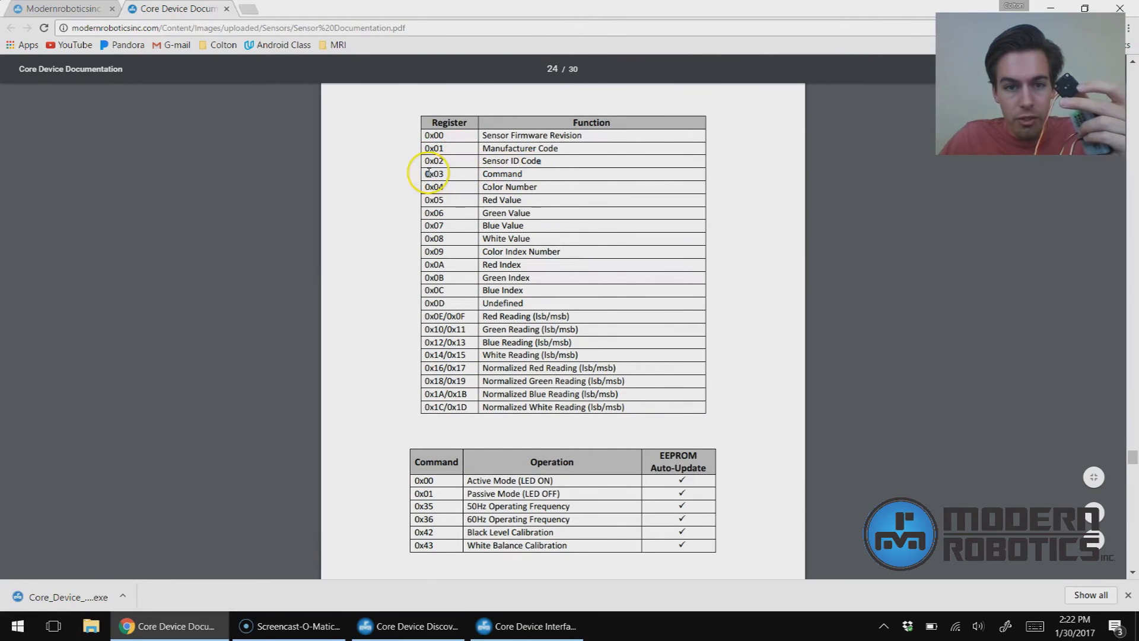
scroll(369, 229, "down", 2)
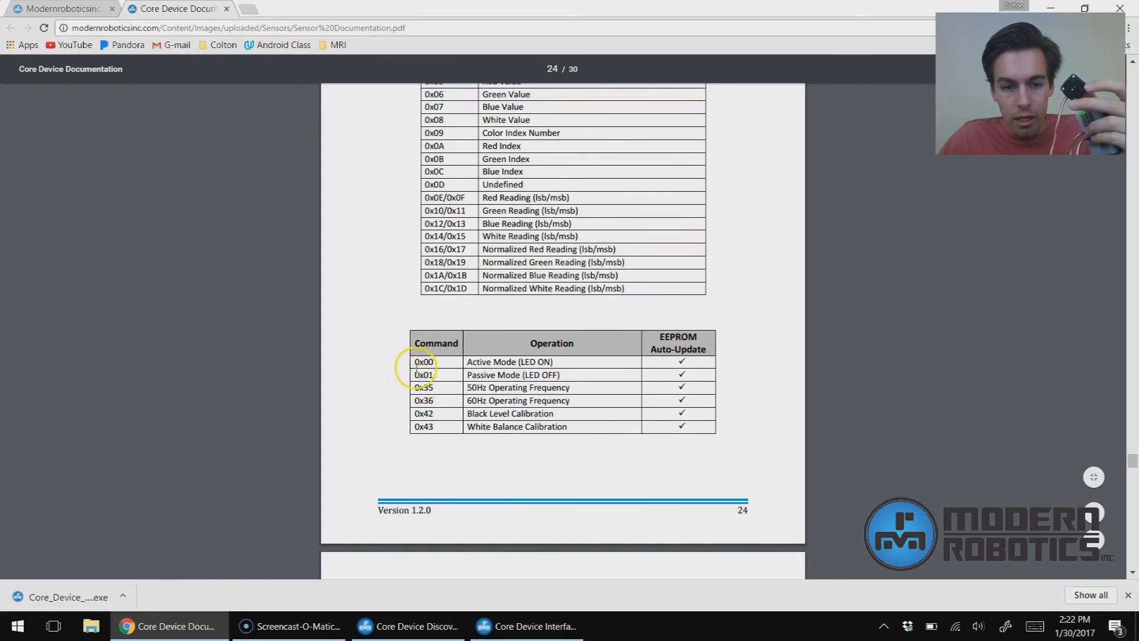
left_click_drag(415, 361, 442, 381)
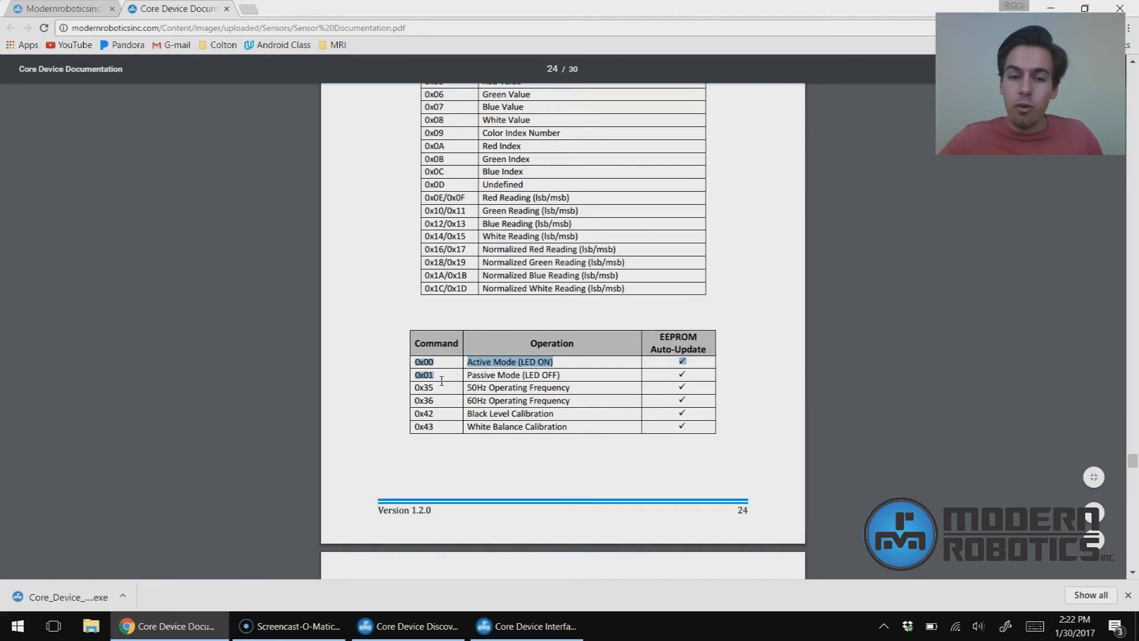
left_click(475, 389)
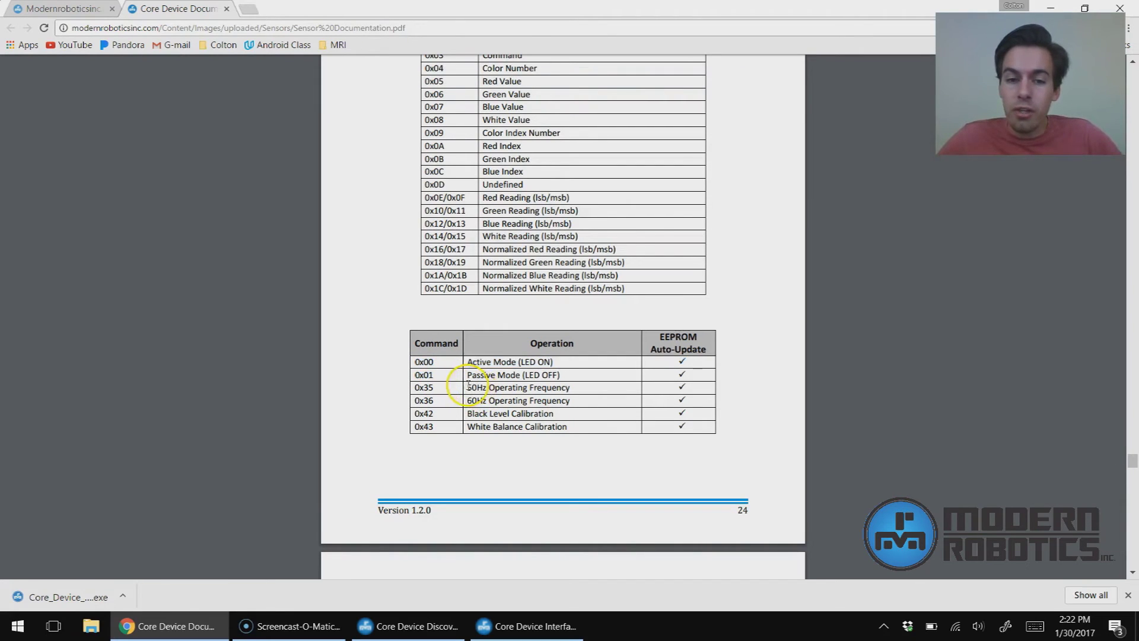
left_click_drag(475, 389, 483, 401)
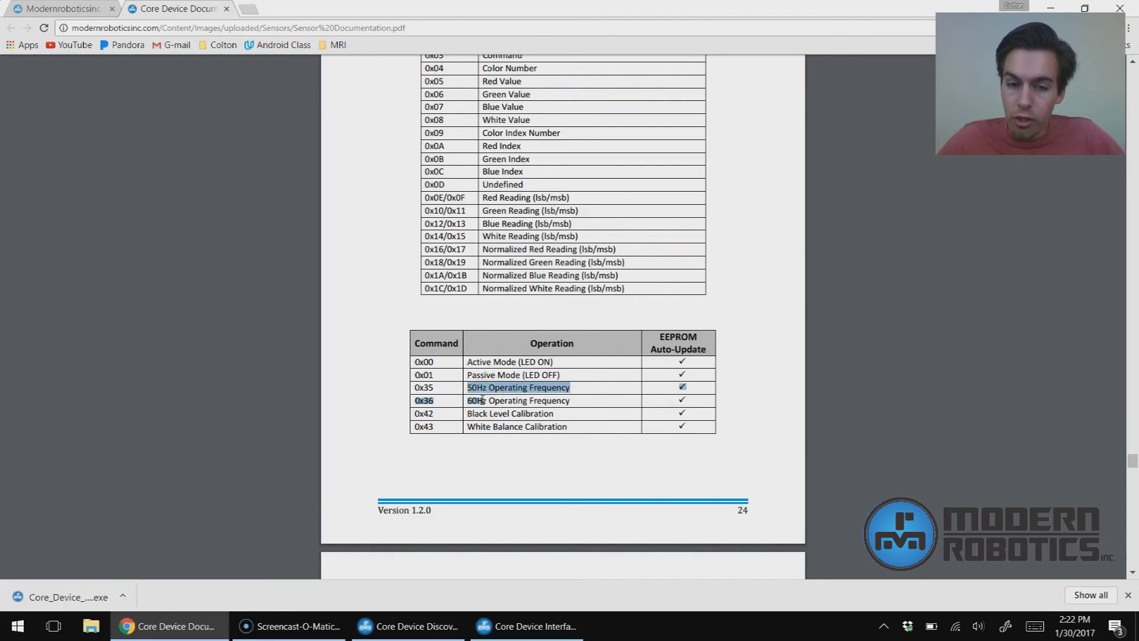
left_click_drag(468, 413, 486, 427)
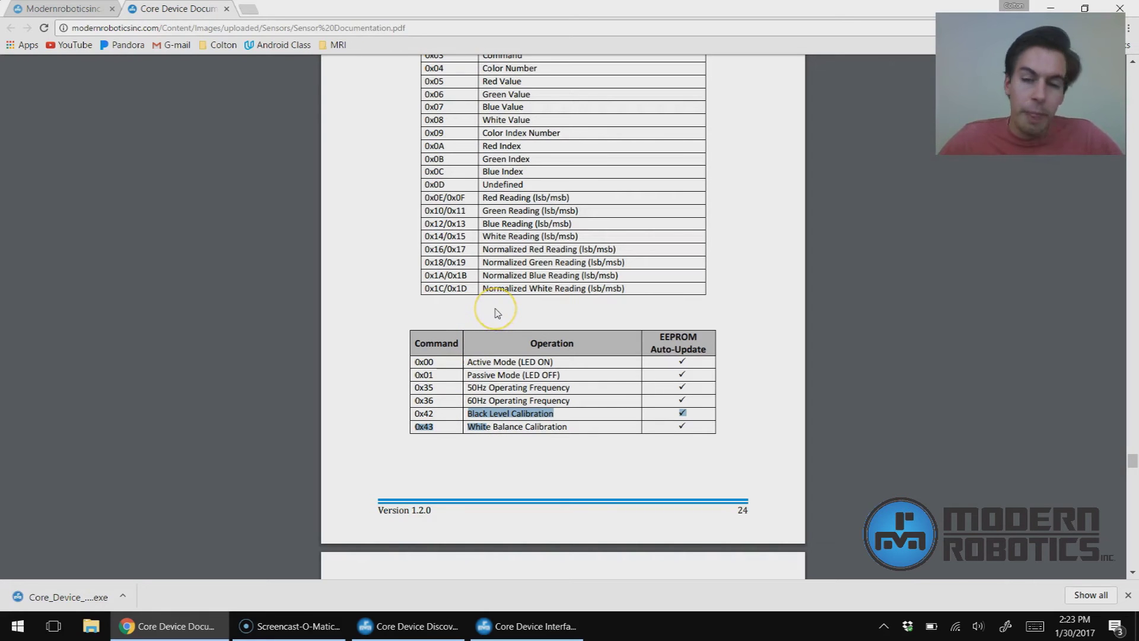
Navigate the documentation PDF to the Integrating Gyro section on pages 14–15
scroll(1031, 375, "up", 3)
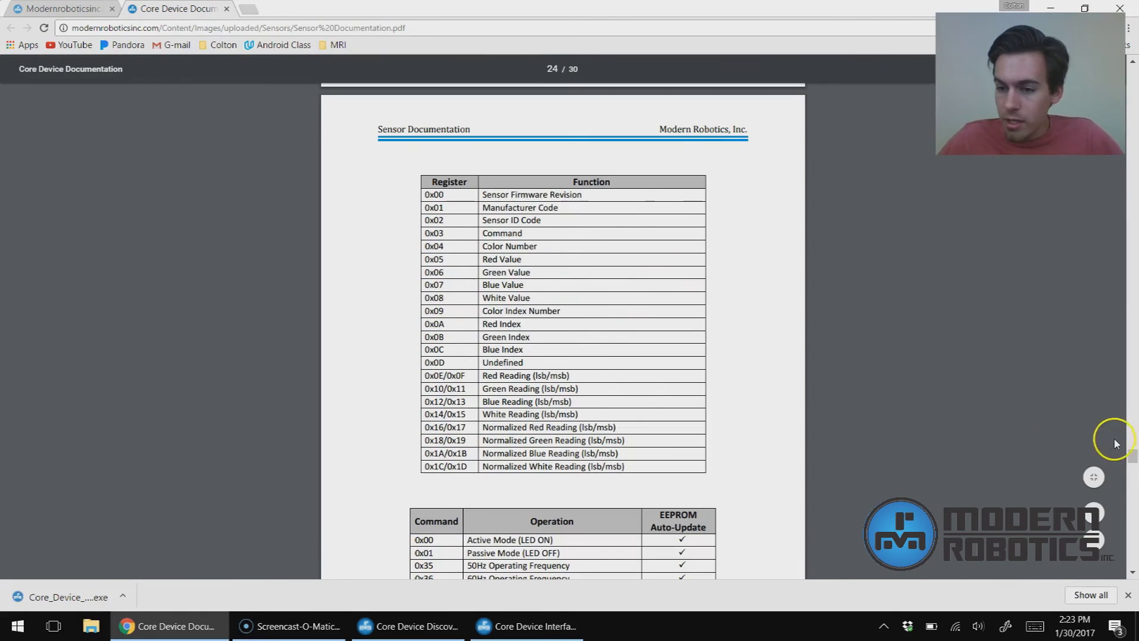
left_click_drag(1134, 457, 1135, 88)
scroll(580, 198, "down", 3)
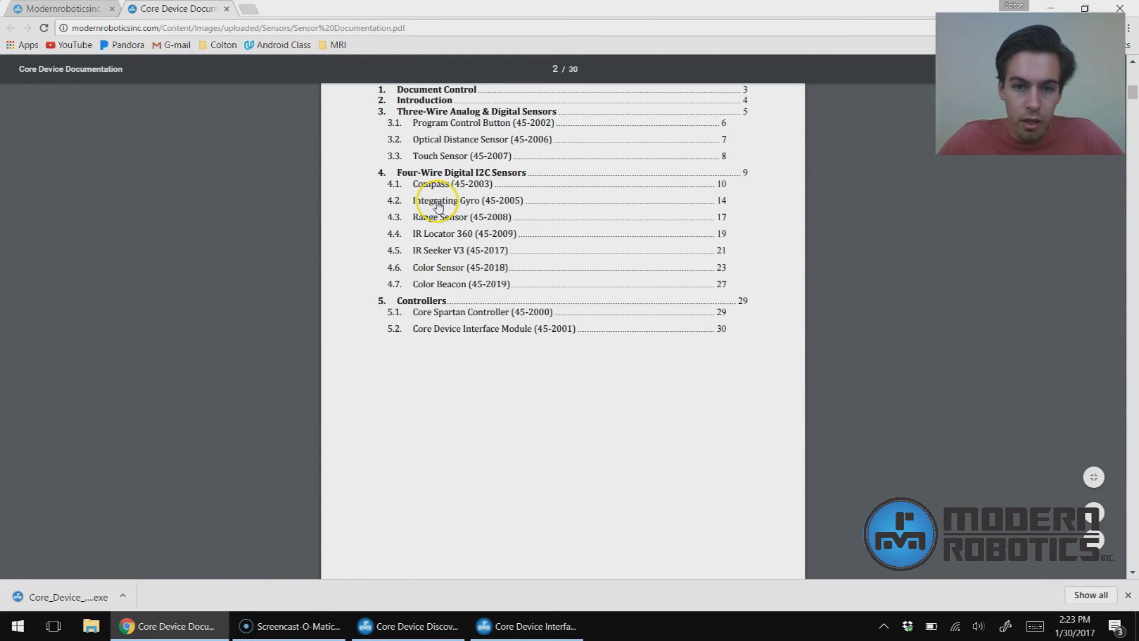
left_click_drag(1133, 98, 1097, 294)
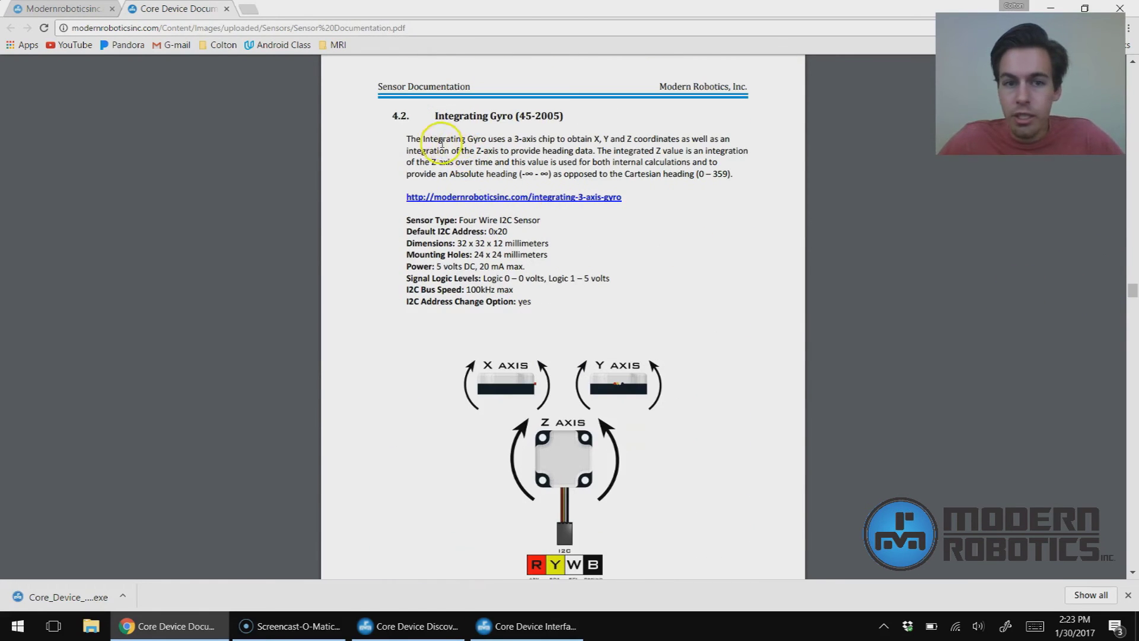
Review the gyro description and register table, marking Command at register 0x03
left_click_drag(422, 141, 519, 174)
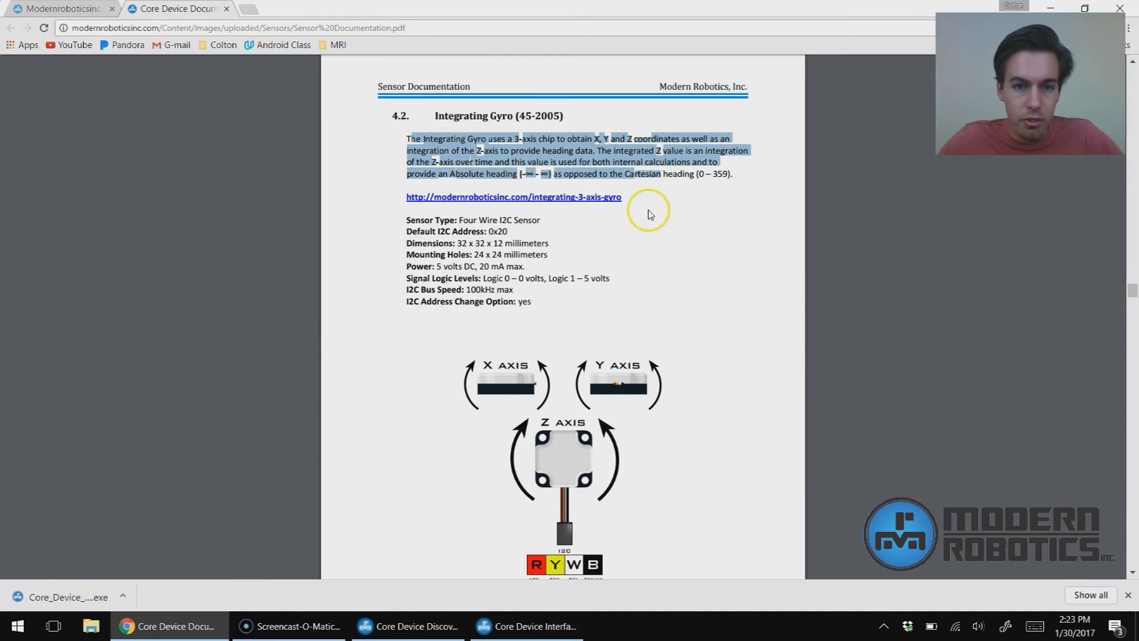
left_click(565, 250)
scroll(565, 249, "down", 10)
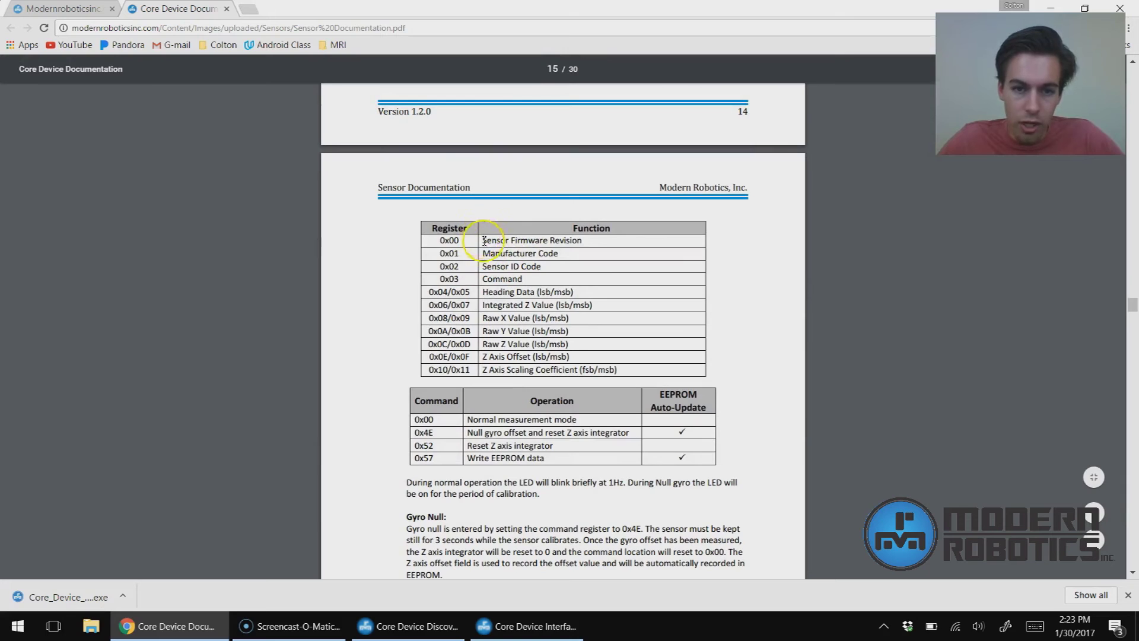
left_click_drag(482, 239, 514, 244)
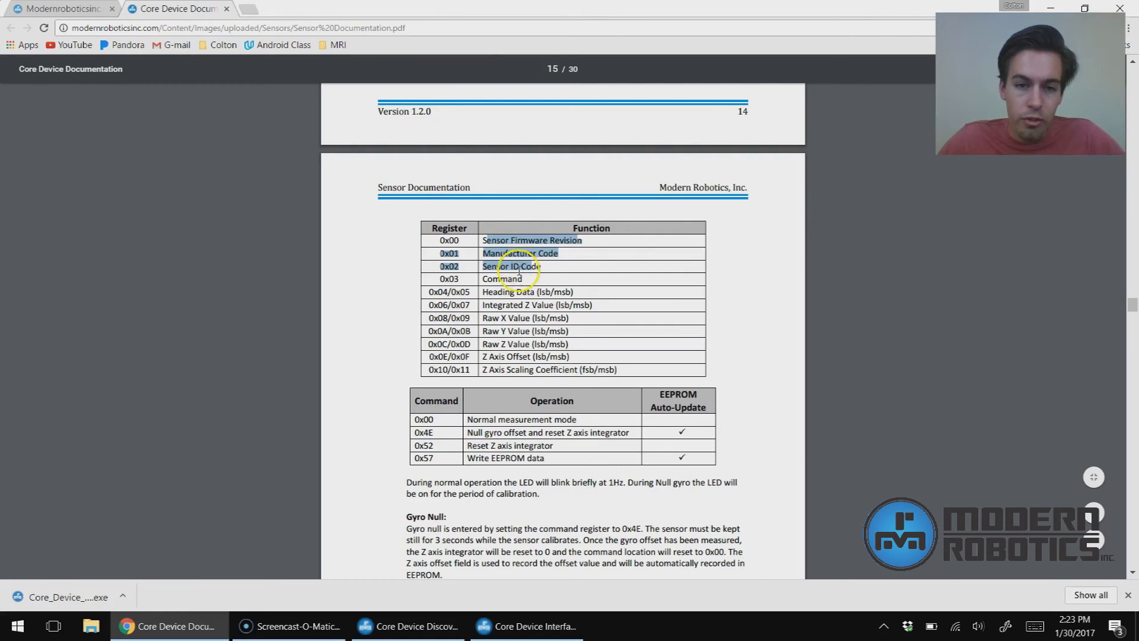
left_click(502, 283)
double_click(501, 283)
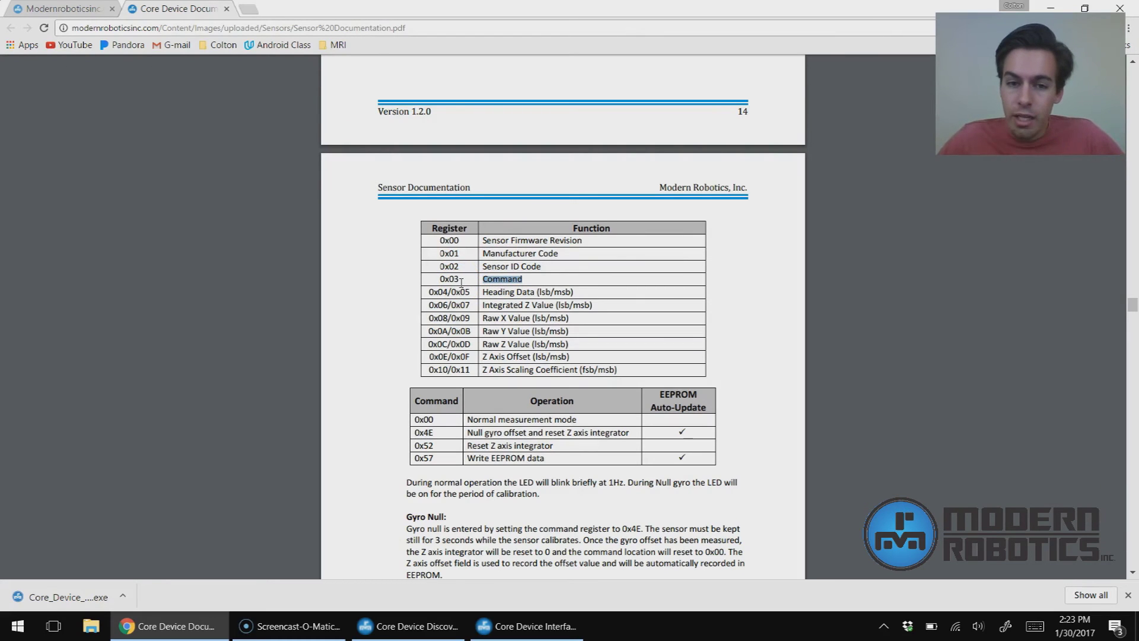
scroll(462, 282, "down", 3)
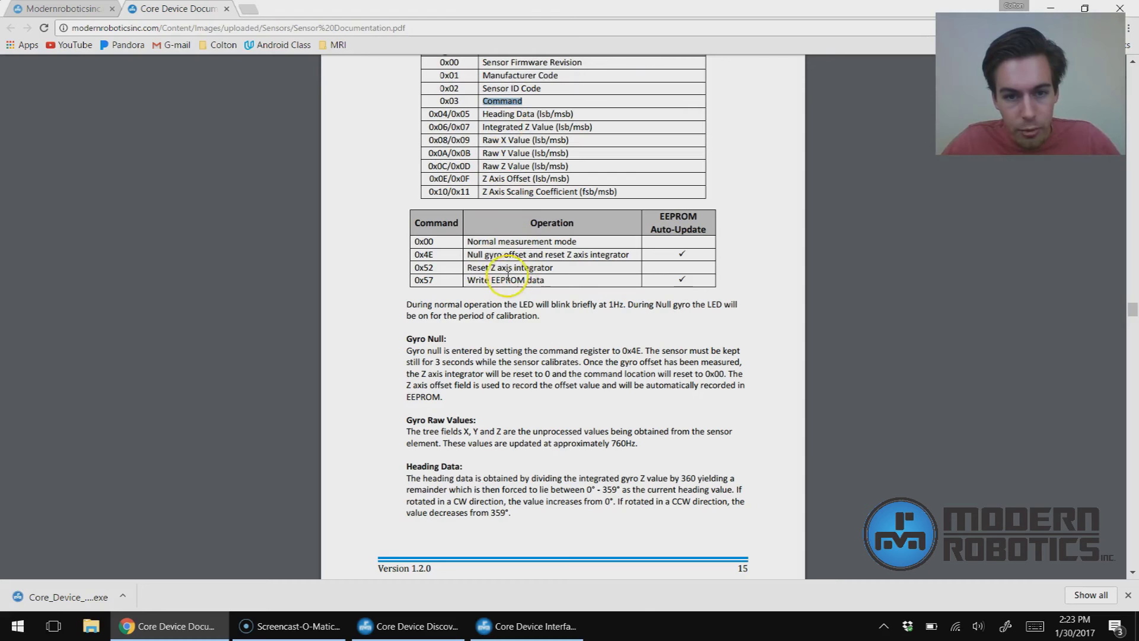
scroll(438, 255, "up", 1)
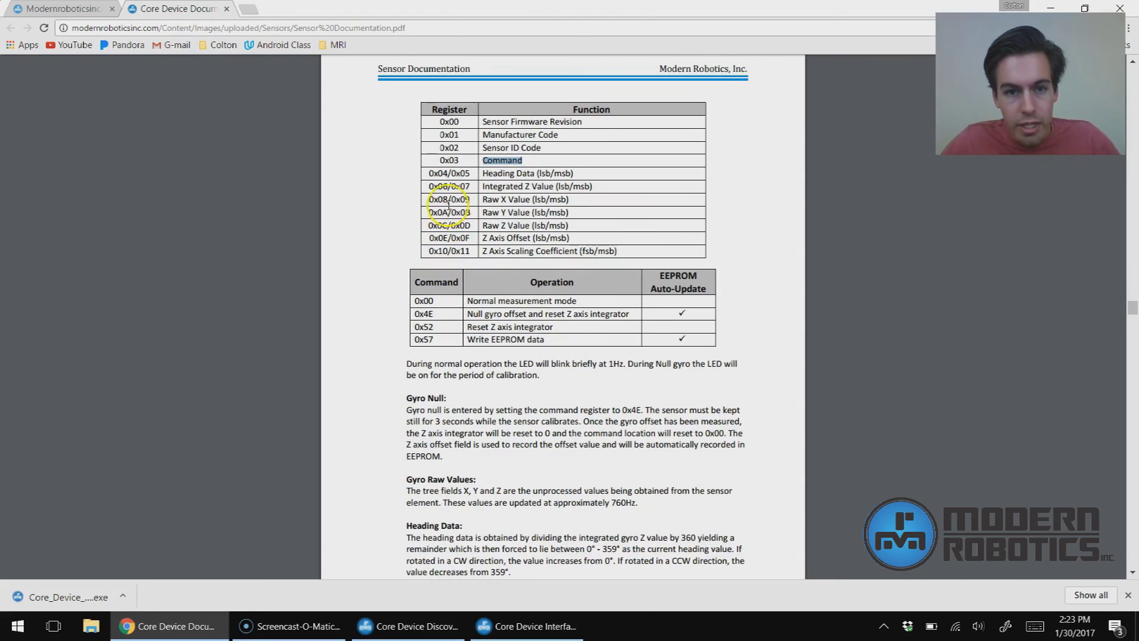
Write the null command 0x4e to register 0x03 of the gyro at address 0x20, then return to Chrome
left_click(426, 628)
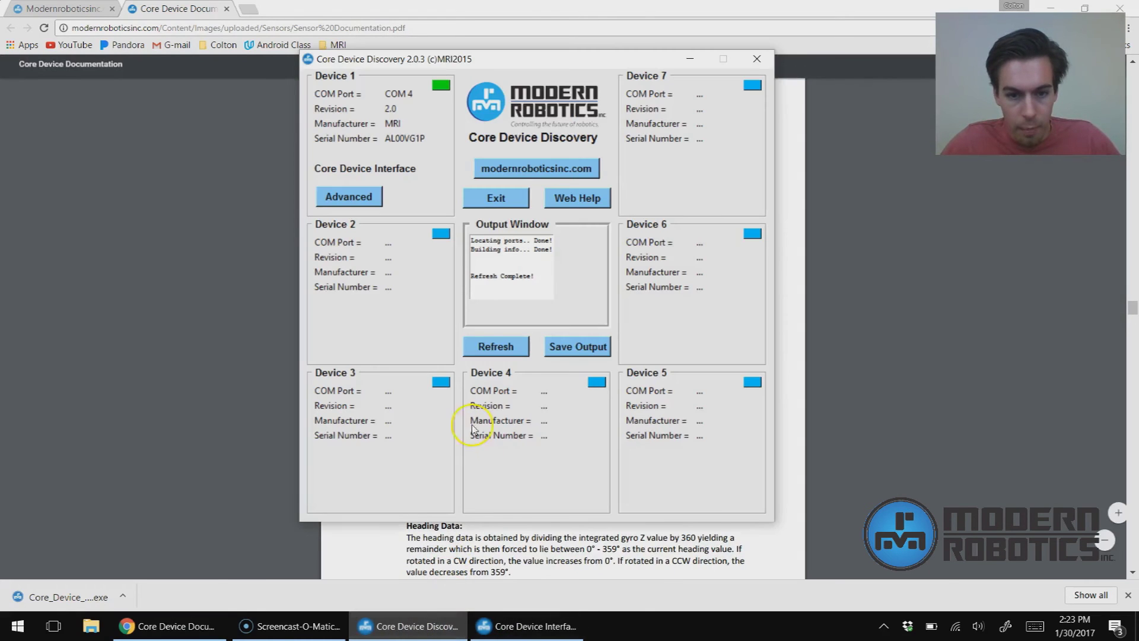
left_click(517, 623)
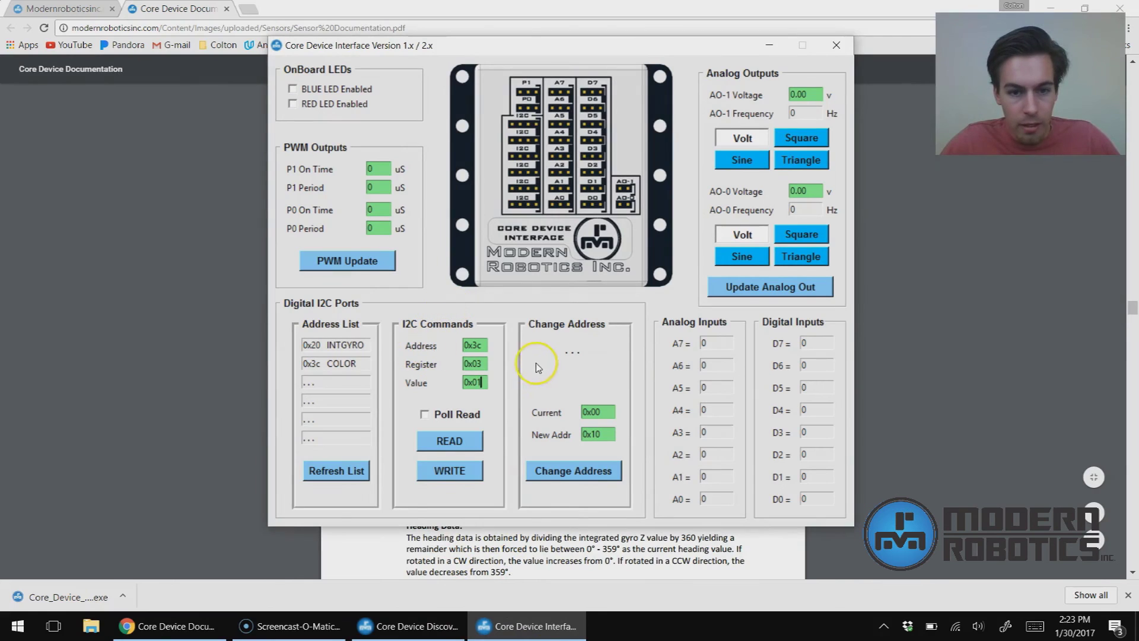
left_click(483, 345)
key("BackSpace")
key("BackSpace")
type("20")
left_click(486, 363)
left_click(488, 386)
key("BackSpace")
key("BackSpace")
type("4e")
left_click(466, 471)
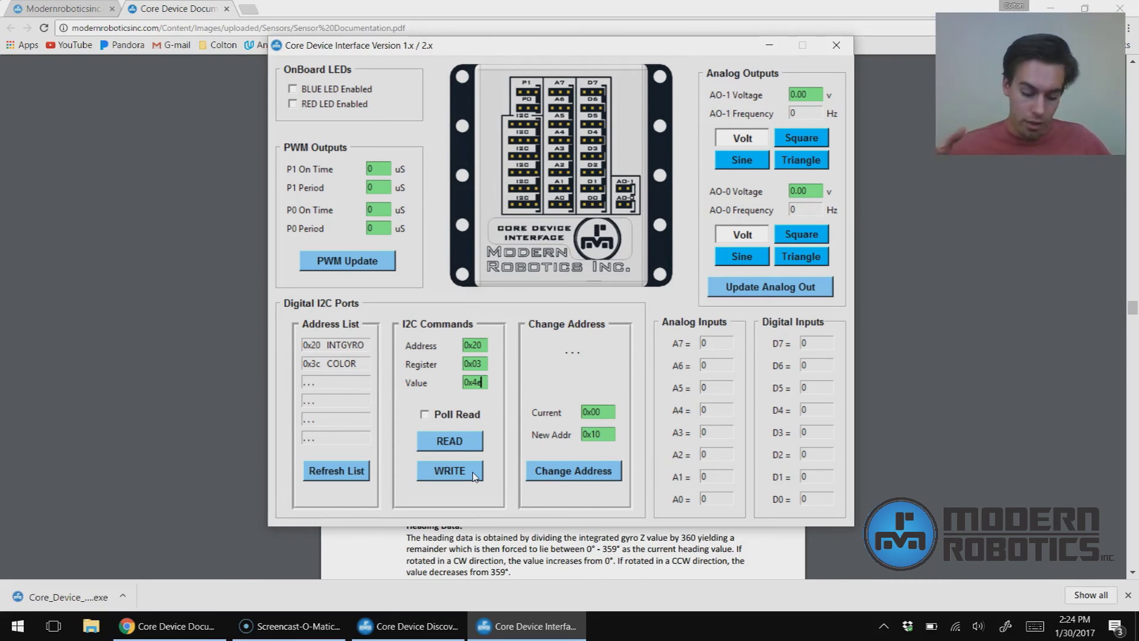
left_click(479, 397)
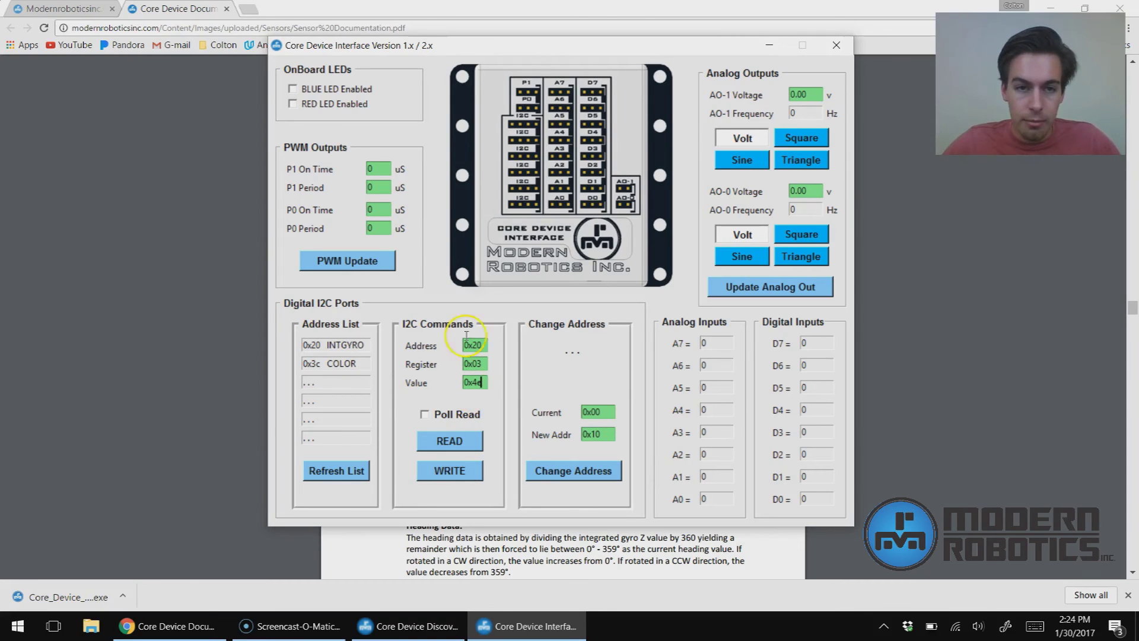
left_click(188, 189)
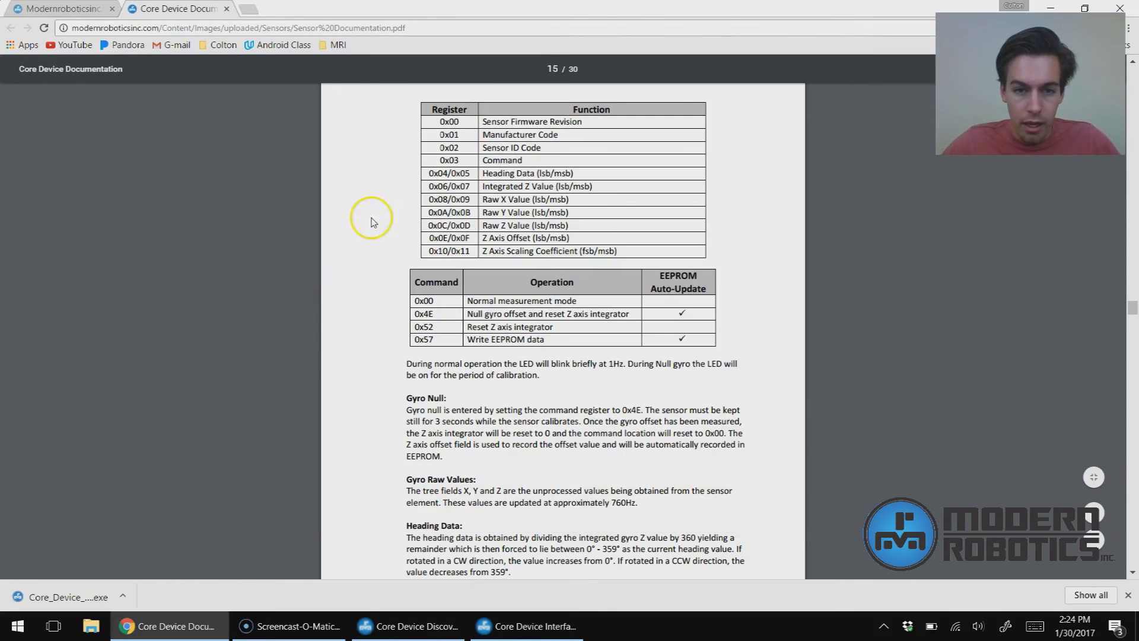
left_click(475, 174)
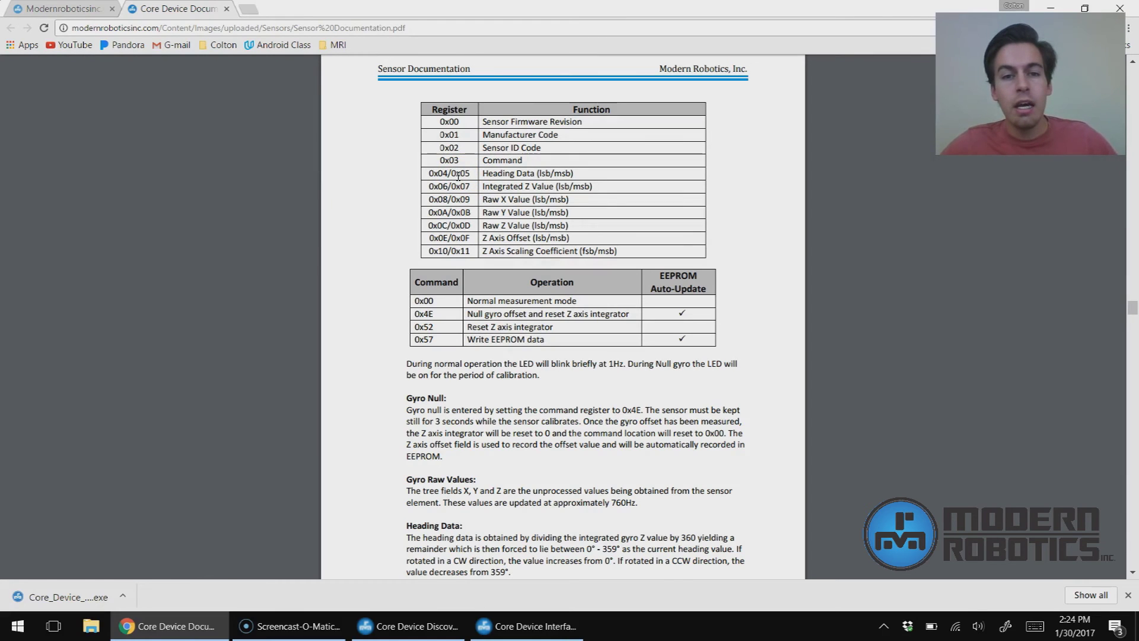
left_click_drag(499, 173, 537, 173)
double_click(446, 173)
left_click(446, 173)
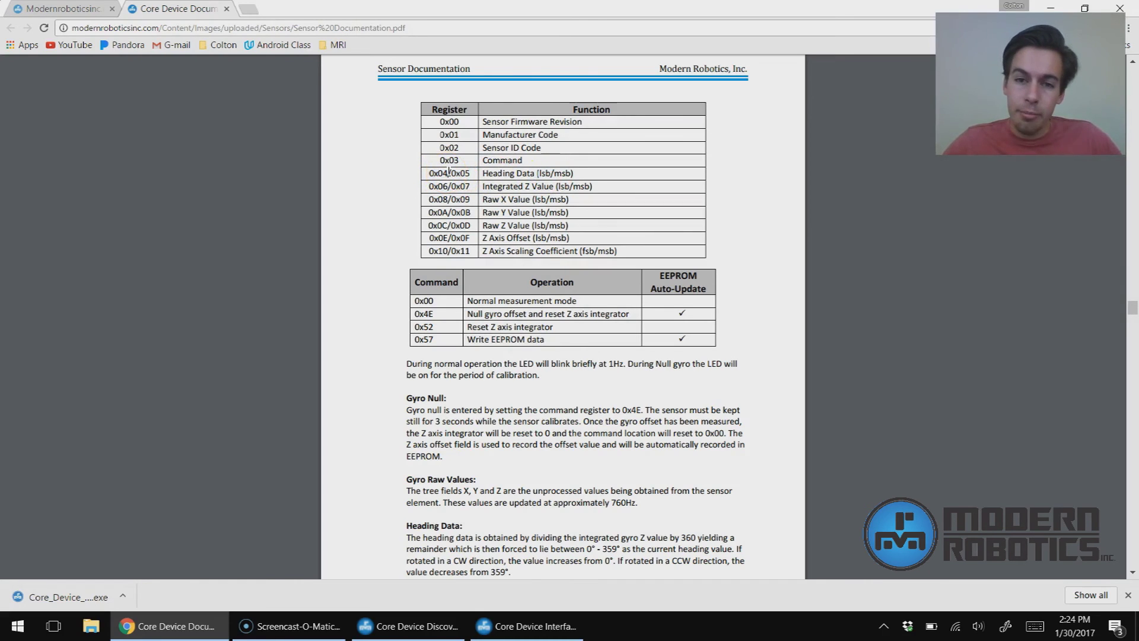
left_click(552, 173)
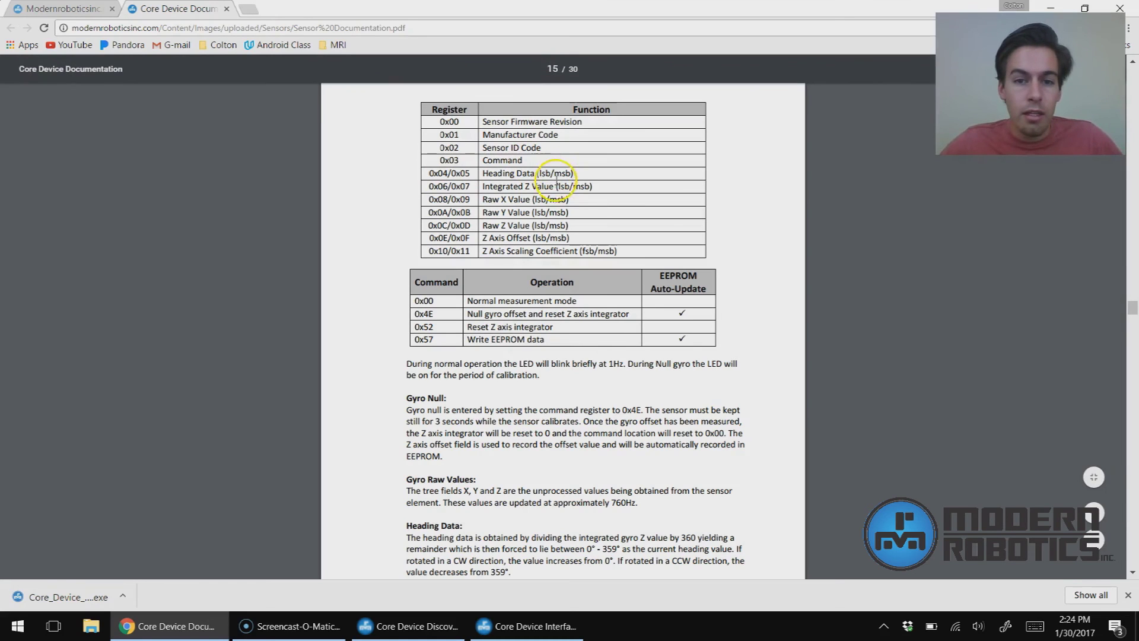
left_click_drag(455, 173, 476, 174)
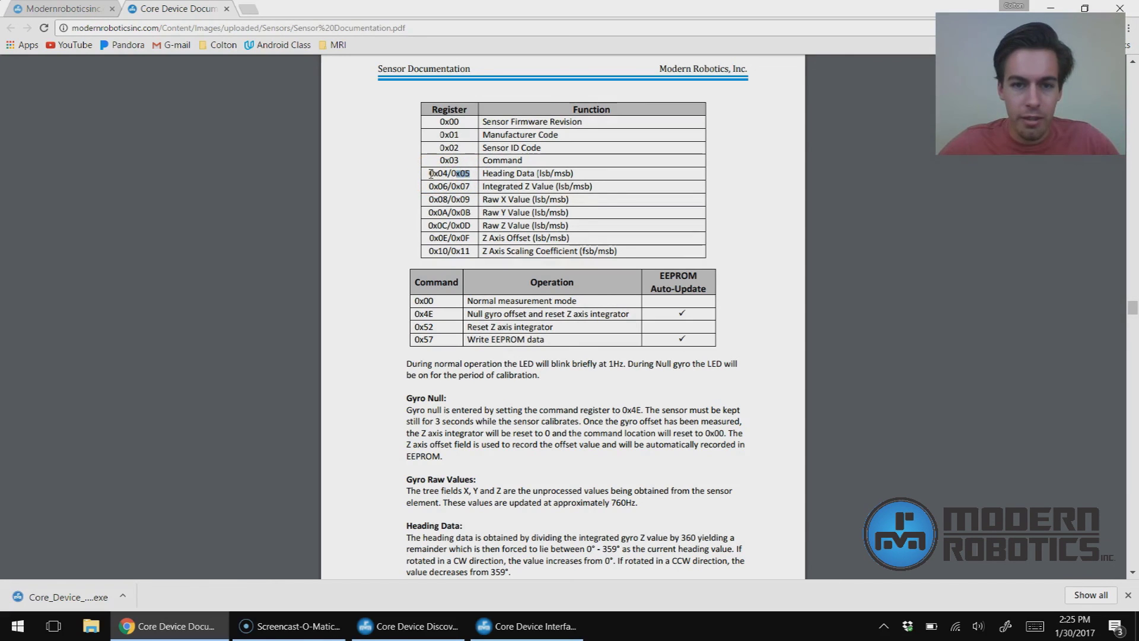
mouse_move(430, 173)
left_mouse_down()
mouse_move(444, 173)
mouse_move(427, 173)
left_mouse_up()
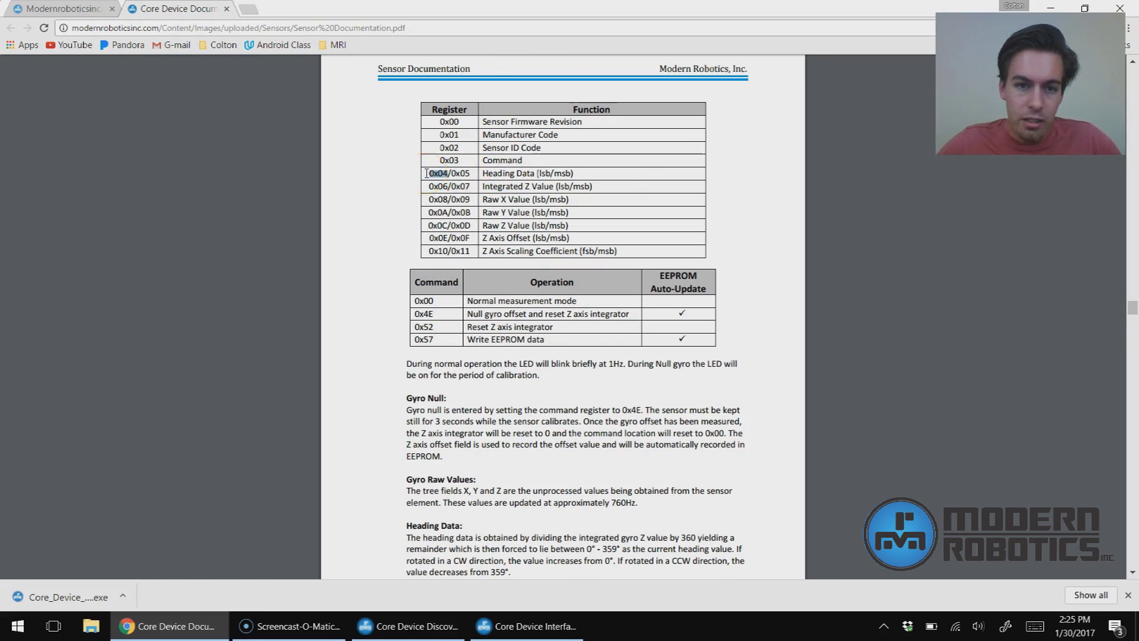
Target the gyro's register 0x04 and enable Poll Read to watch the heading, currently 45
left_click(447, 626)
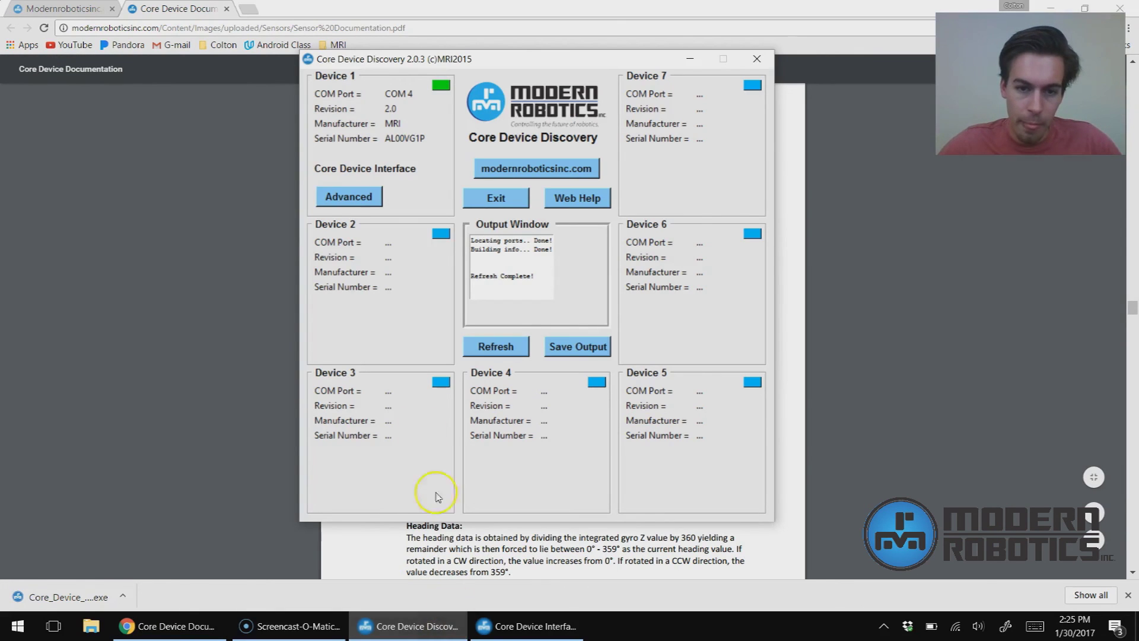
left_click(515, 626)
left_click(481, 364)
type("4")
left_click(483, 382)
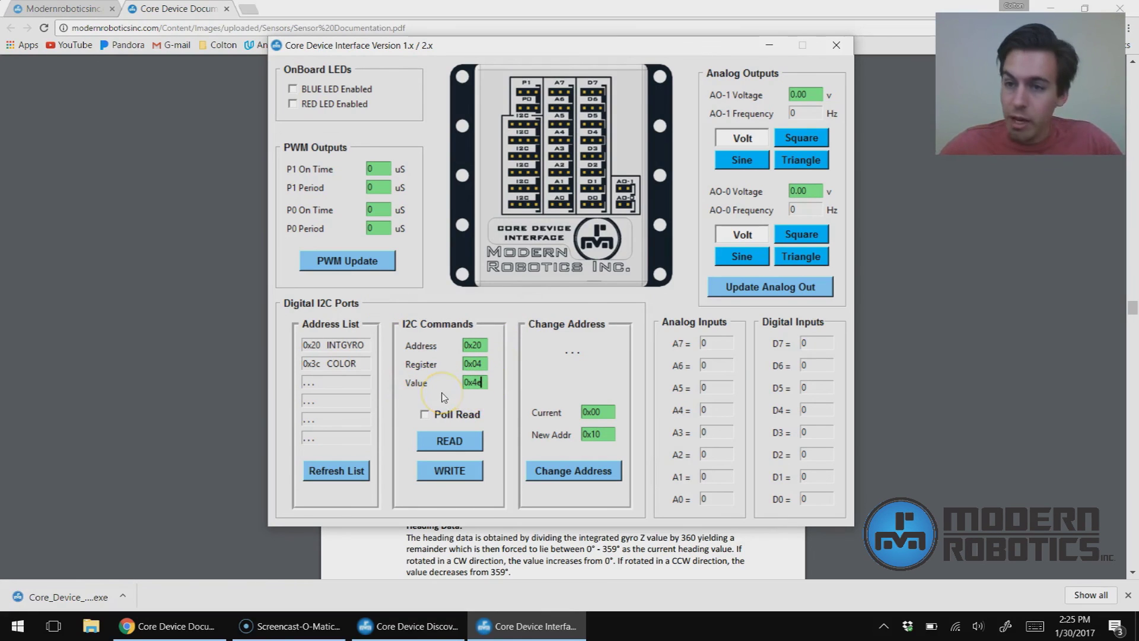
left_click(425, 414)
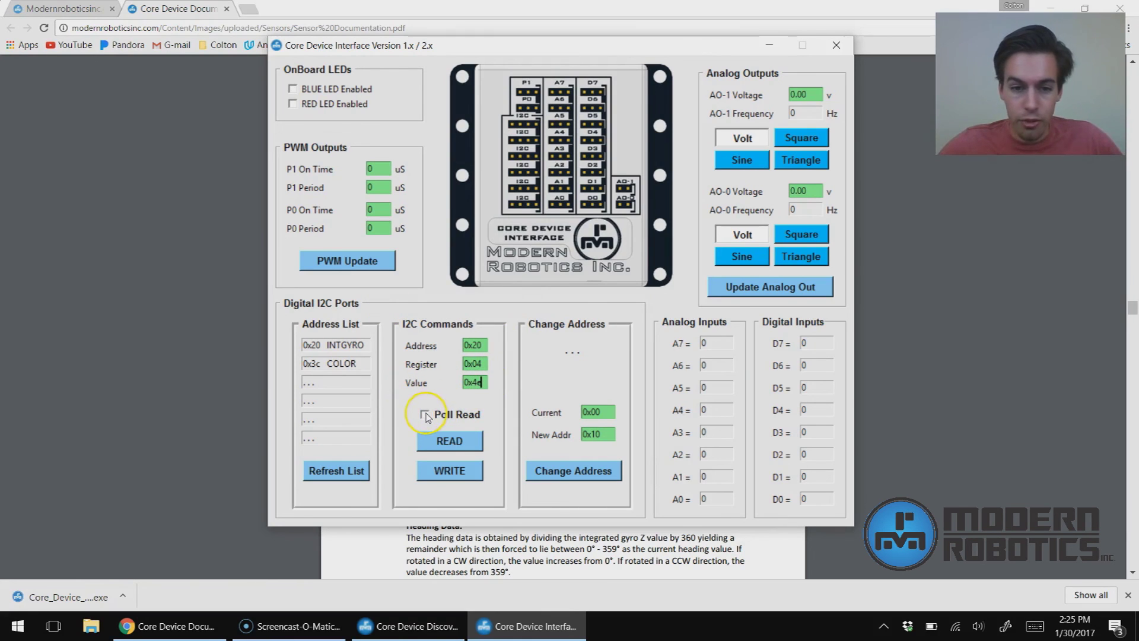
left_click(445, 384)
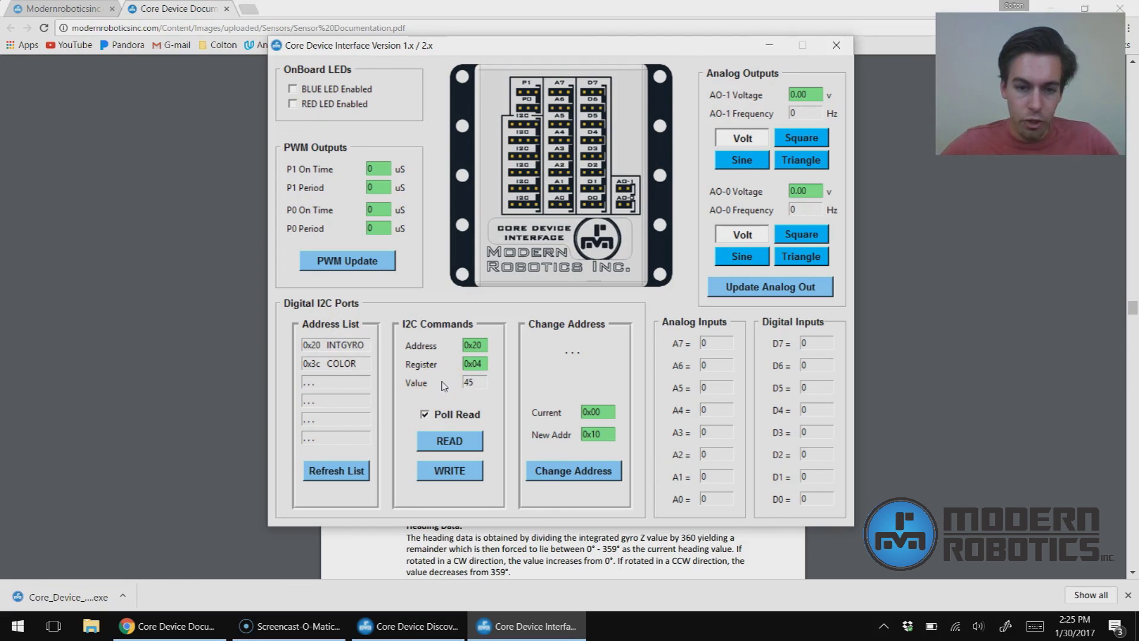